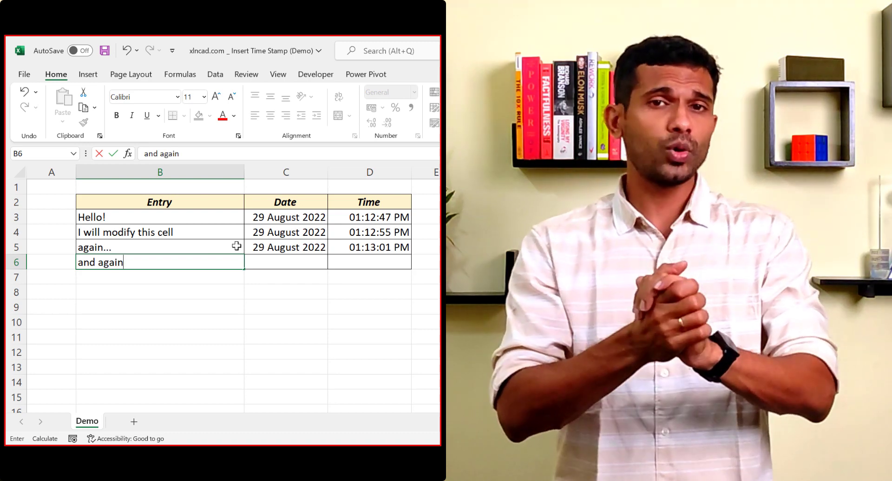
- Commit the entry "and again" in cell B6 of the demo table
{"action": "key", "text": "Return"}
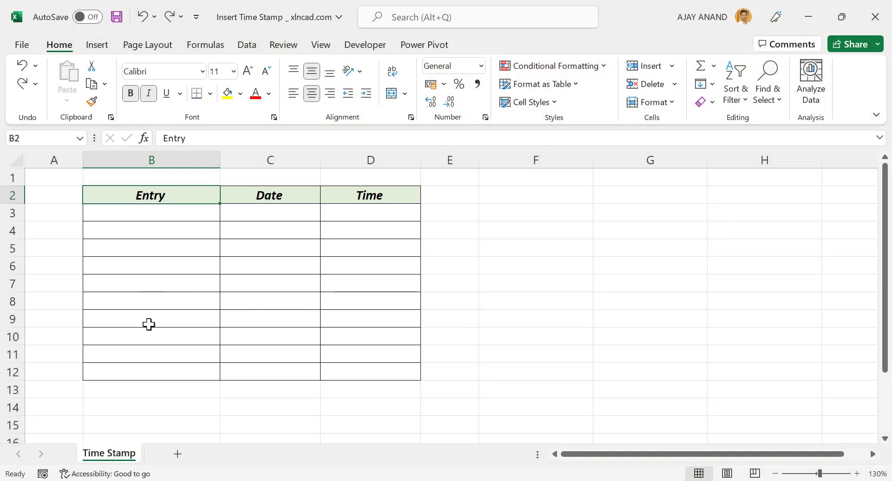
- Enter the text "Test" in cell B5 of the Entry column
{"action": "left_click", "coordinate": [148, 251]}
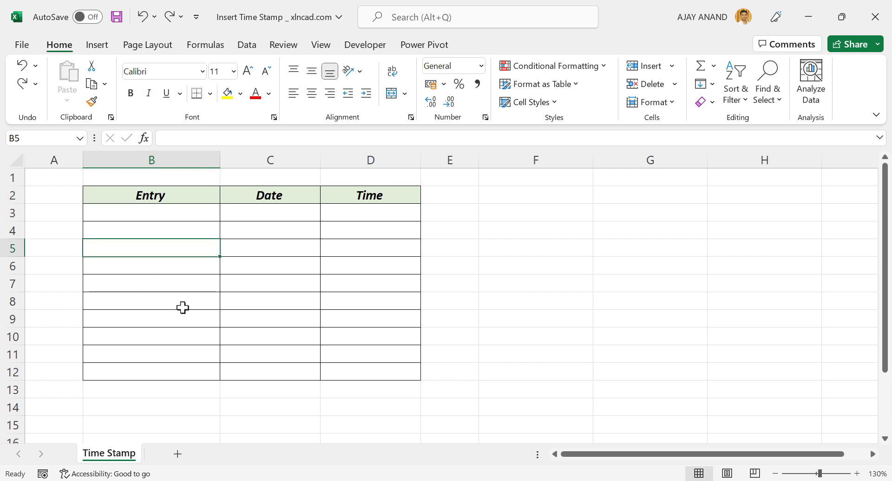
{"action": "type", "text": "Test"}
{"action": "key", "text": "Return"}
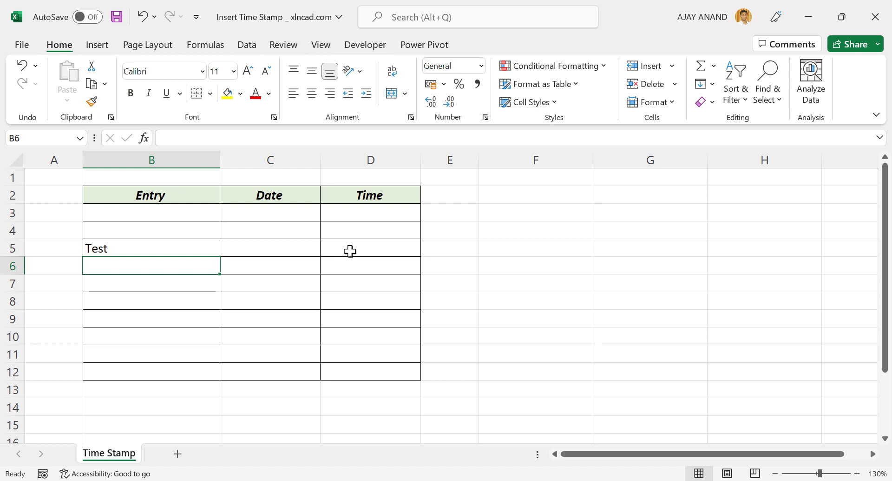
- Enter the formula =TODAY() in cell F7 and select that cell to check its formula
{"action": "left_click", "coordinate": [498, 285]}
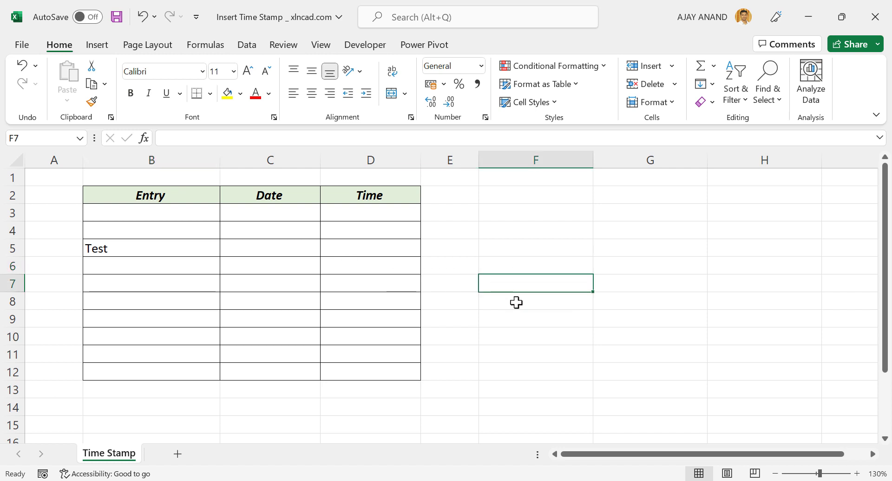
{"action": "type", "text": "=TODAY("}
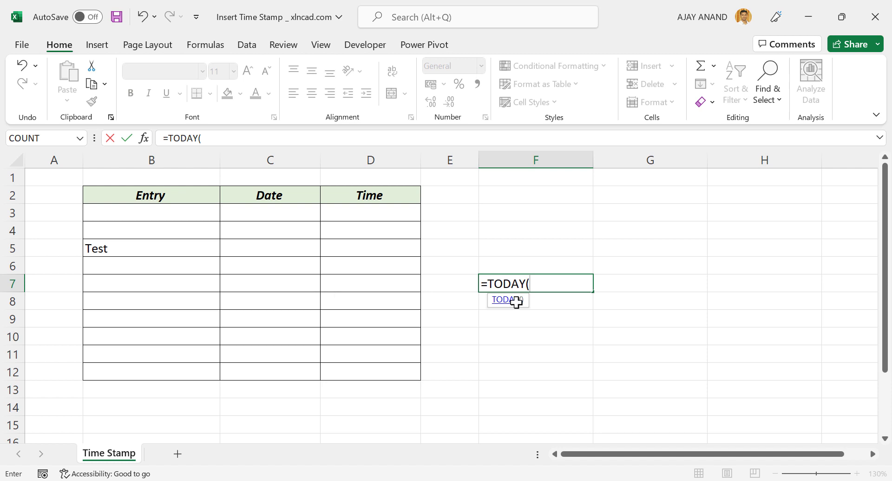
{"action": "type", "text": ")"}
{"action": "key", "text": "Return"}
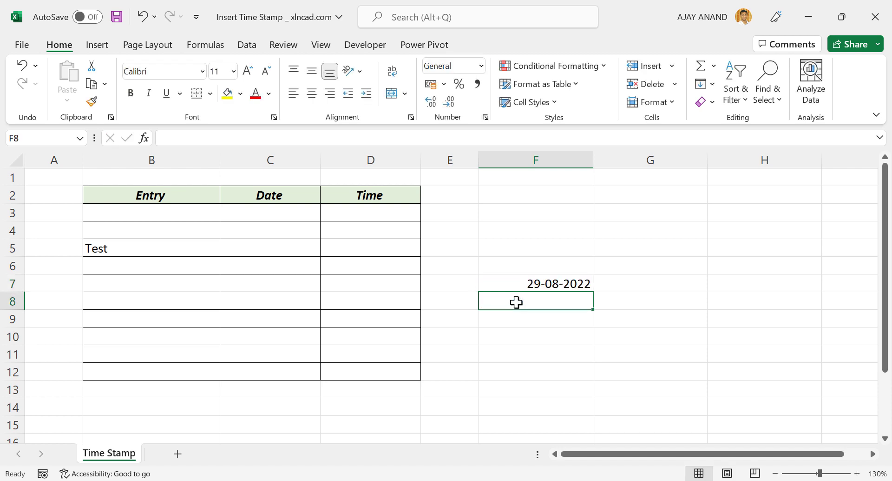
{"action": "left_click", "coordinate": [547, 283]}
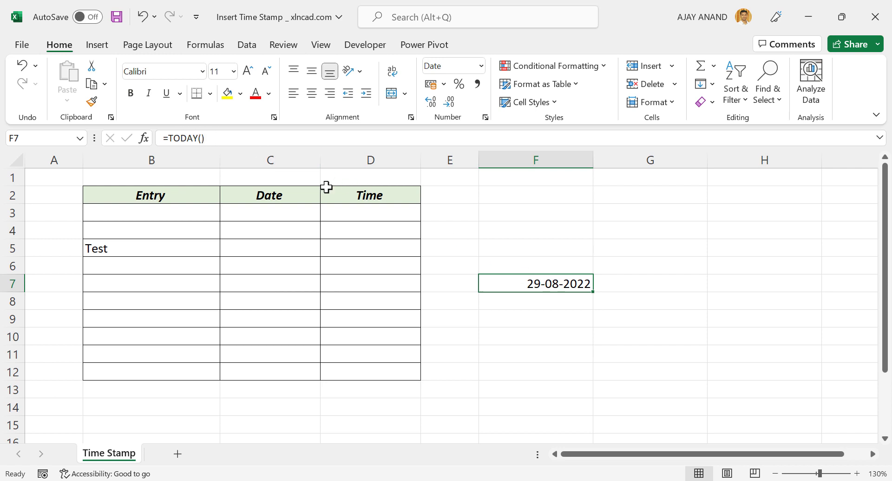
- Enter the formula =NOW() in cell F9 and compare it with the TODAY formula in F7
{"action": "left_click", "coordinate": [517, 321]}
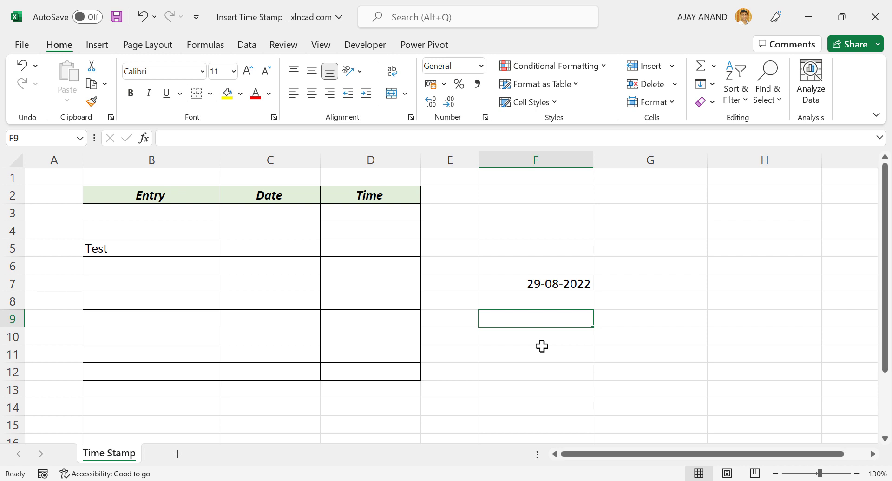
{"action": "type", "text": "=NOW"}
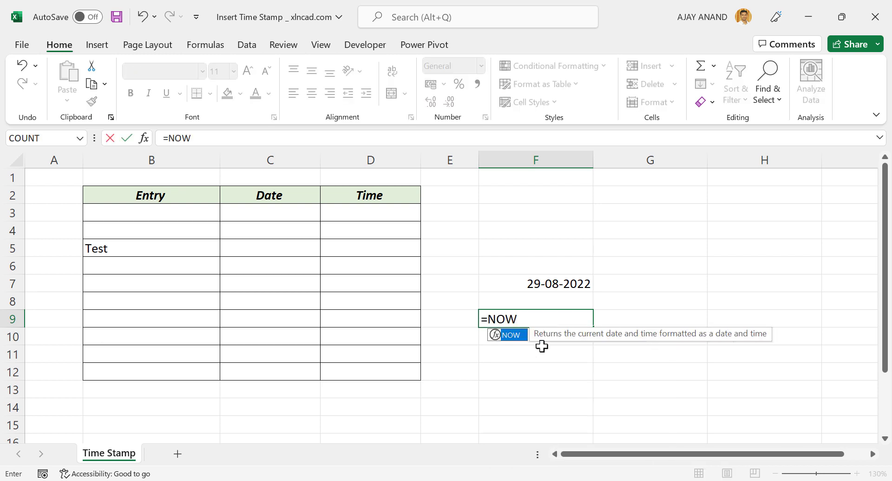
{"action": "type", "text": "()"}
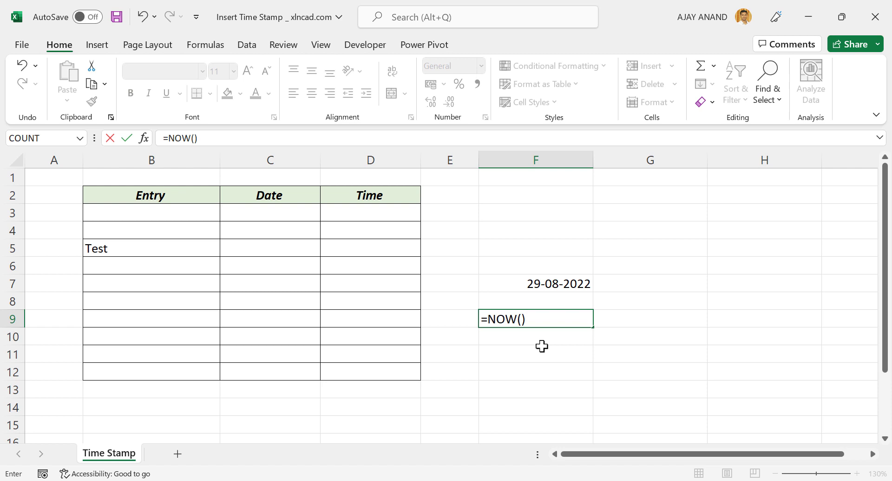
{"action": "key", "text": "Return"}
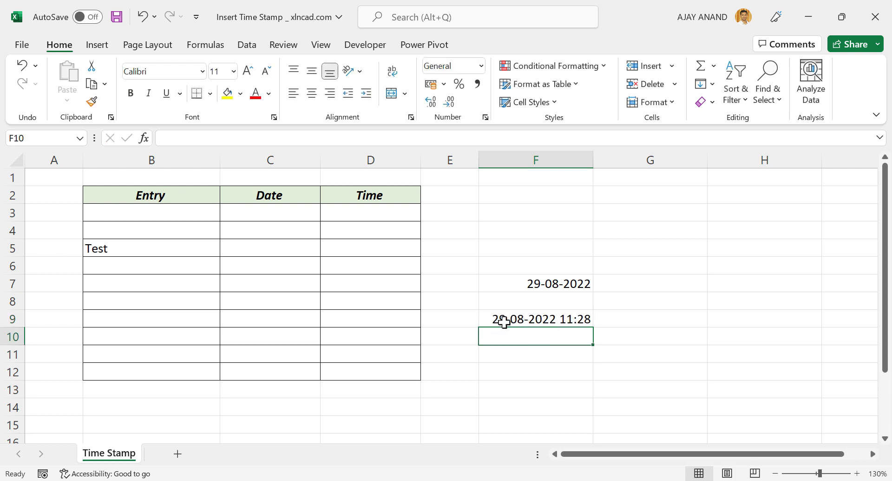
{"action": "left_click", "coordinate": [555, 319]}
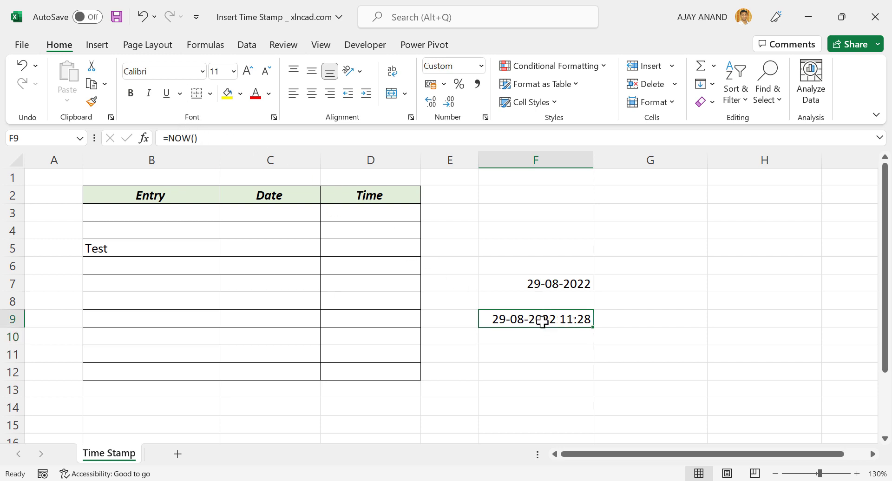
{"action": "left_click", "coordinate": [553, 284]}
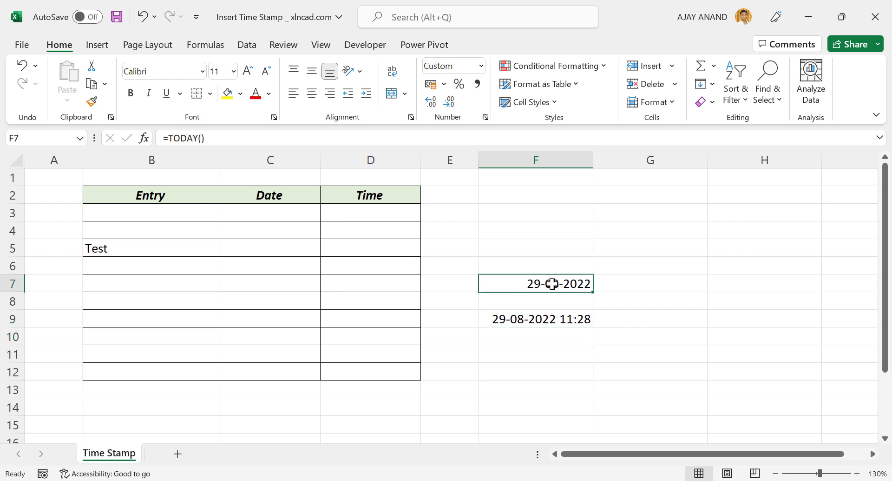
{"action": "left_click", "coordinate": [549, 319]}
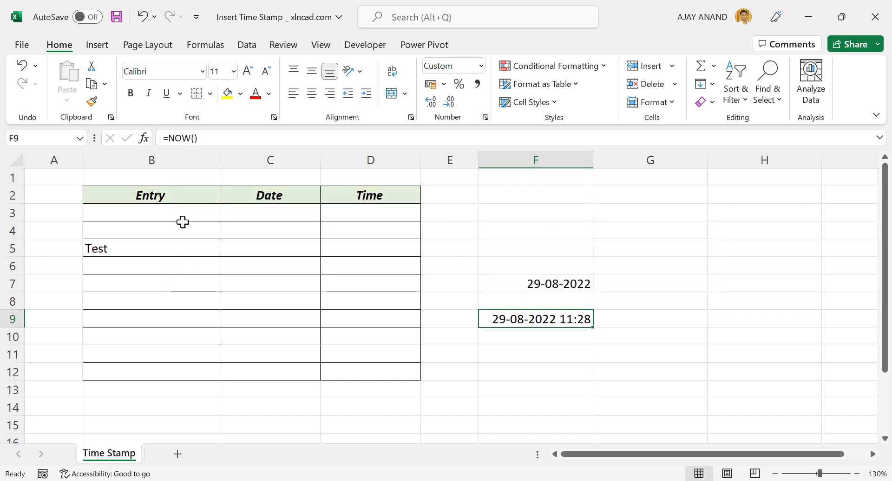
- Enable iterative calculation in the workbook's formula calculation options
{"action": "left_click", "coordinate": [22, 44]}
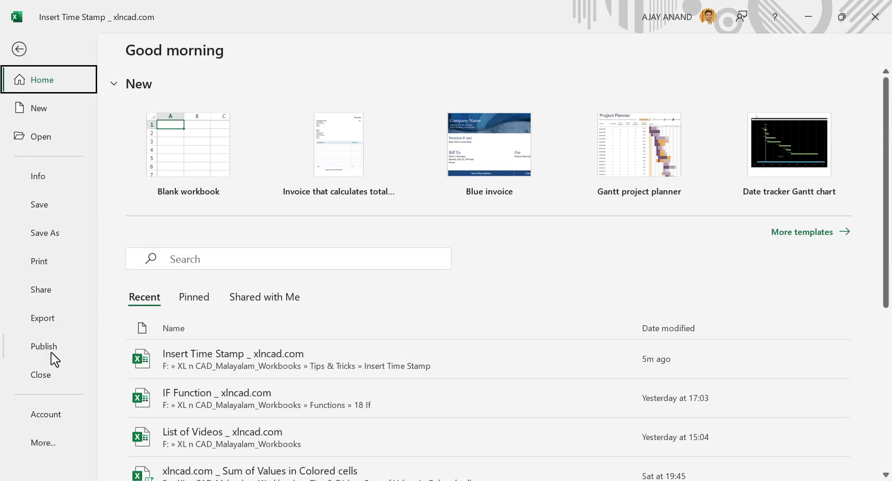
{"action": "left_click", "coordinate": [43, 443]}
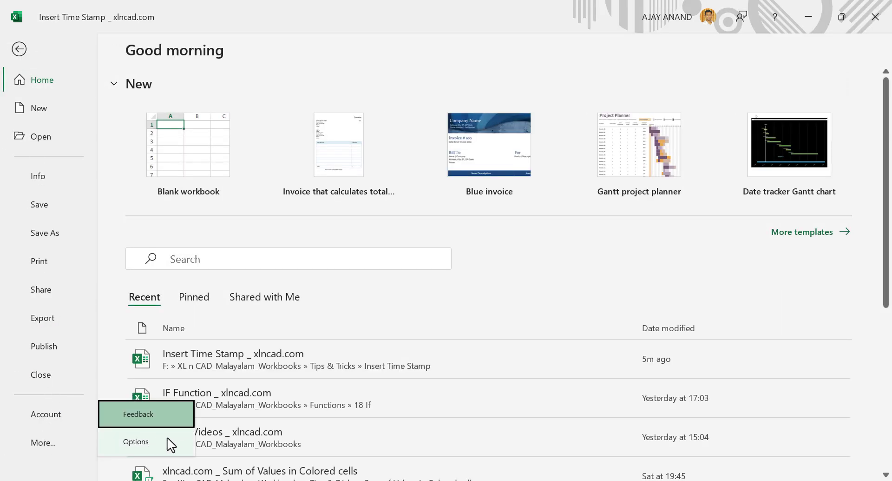
{"action": "left_click", "coordinate": [136, 442]}
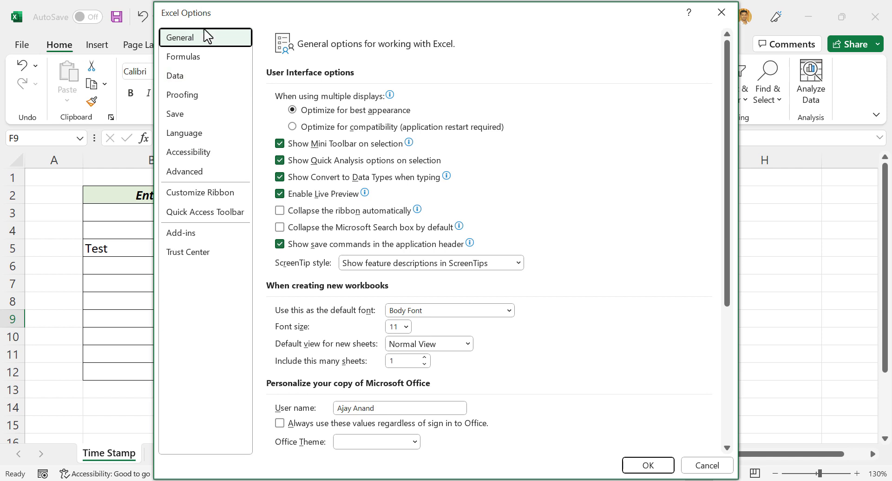
{"action": "left_click", "coordinate": [201, 60]}
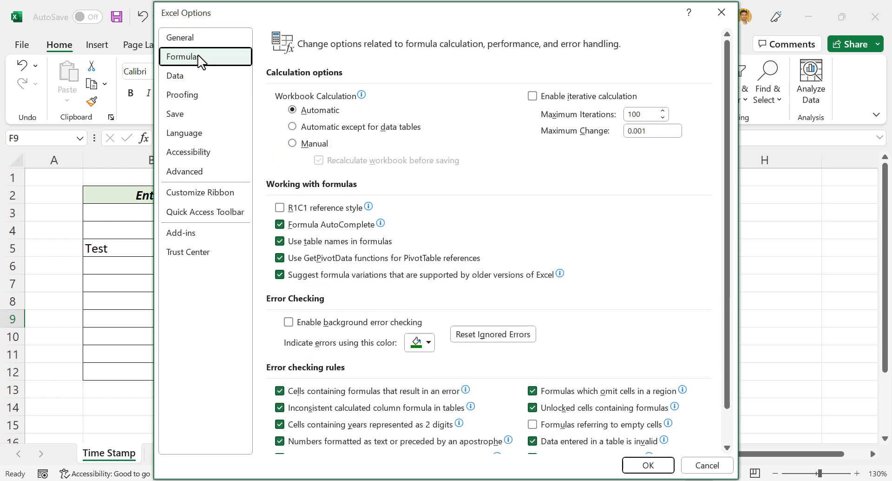
{"action": "left_click", "coordinate": [533, 96]}
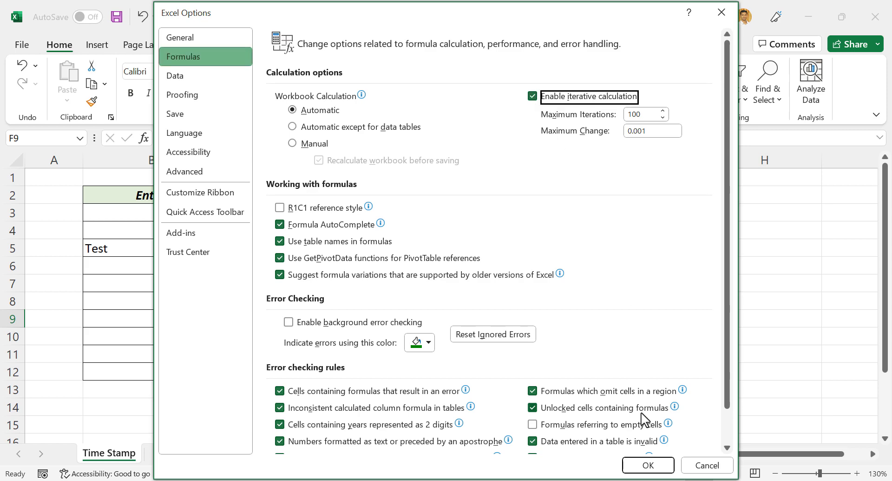
{"action": "left_click", "coordinate": [643, 464]}
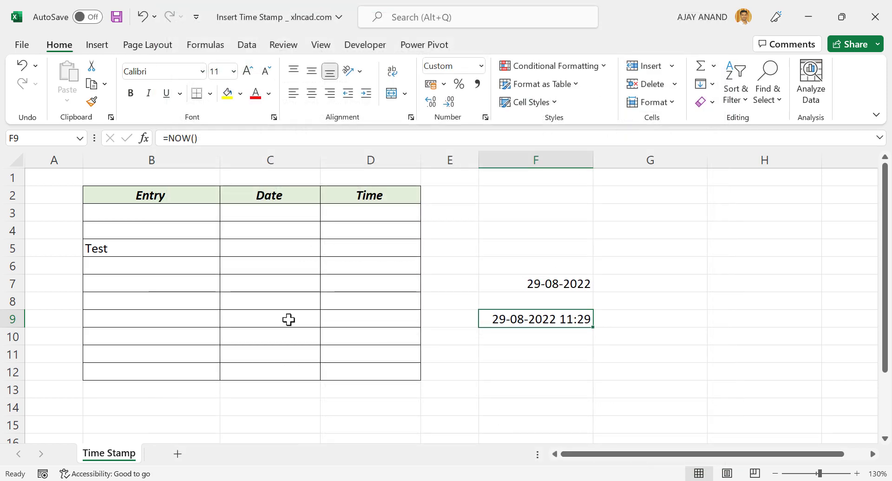
- Clear the "Test" entry from cell B5
{"action": "left_click", "coordinate": [134, 250]}
{"action": "key", "text": "Delete"}
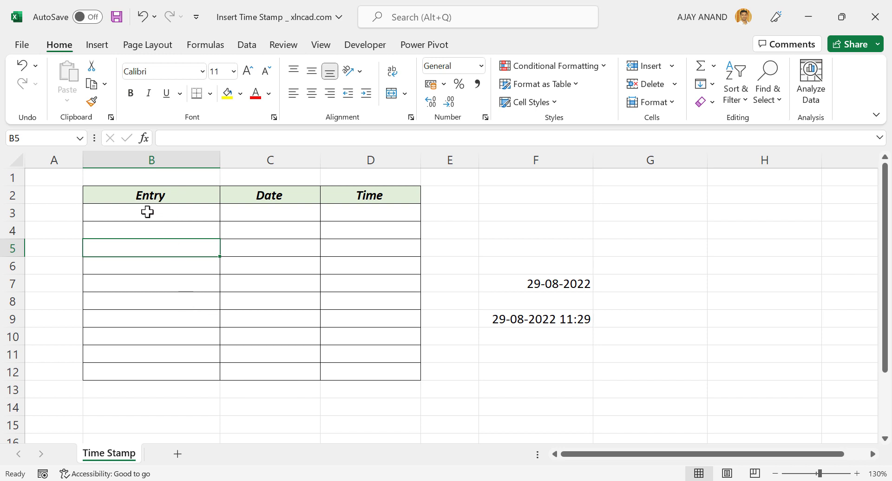
- Begin an IF formula in cell C3 that tests whether B3 is not empty: =IF(B3<>"",
{"action": "left_click", "coordinate": [271, 210]}
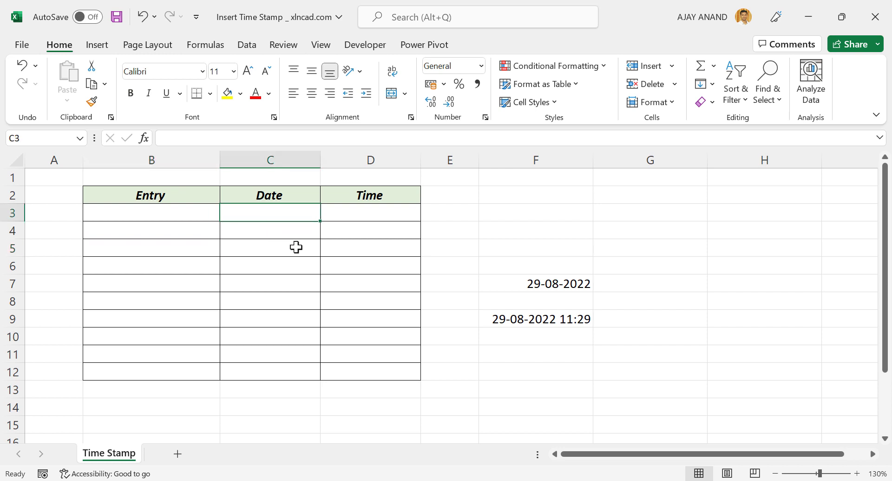
{"action": "type", "text": "=IF"}
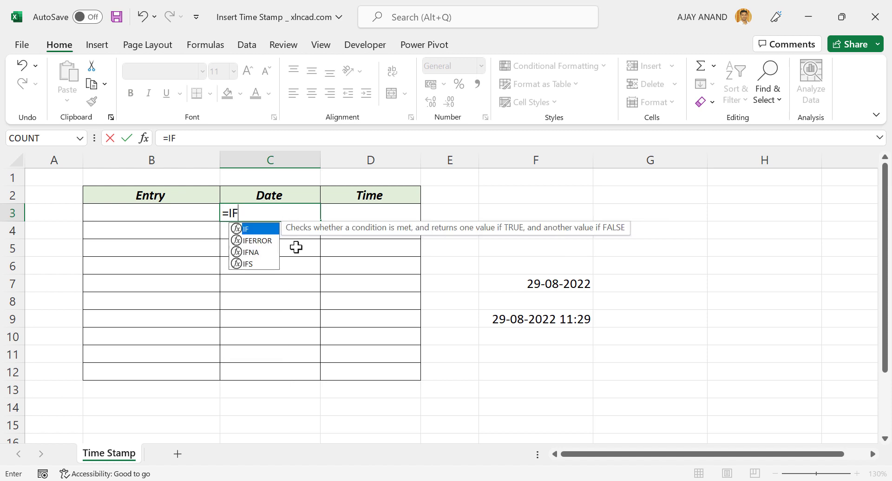
{"action": "type", "text": "("}
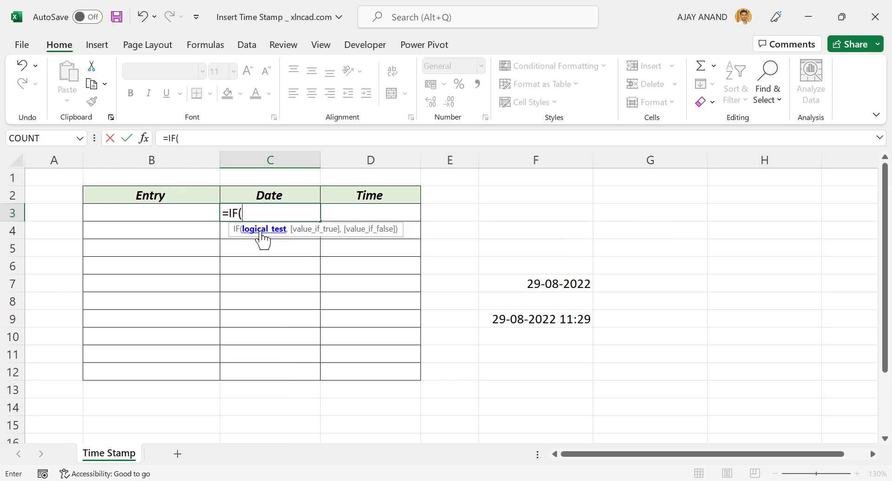
{"action": "left_click", "coordinate": [143, 214]}
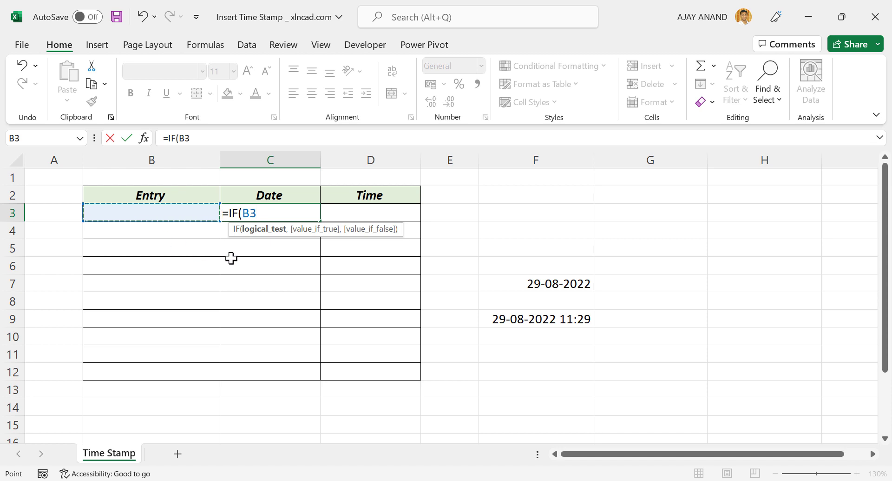
{"action": "type", "text": "<>"}
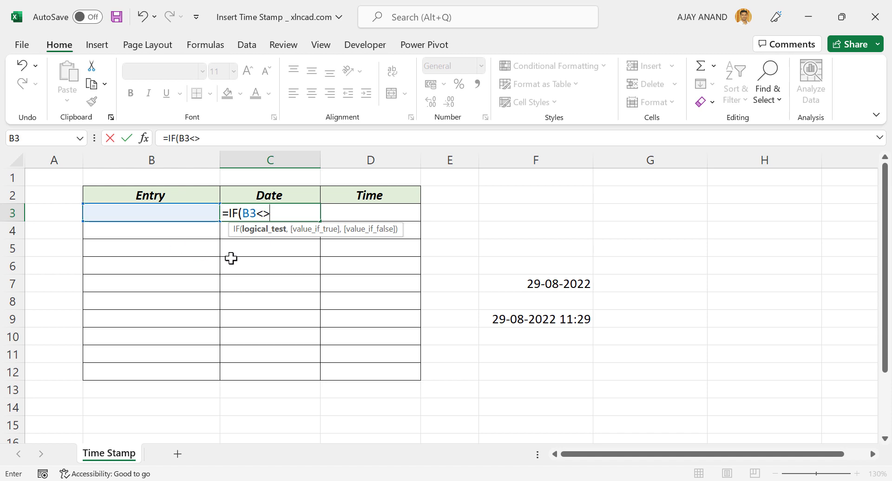
{"action": "type", "text": "\"\","}
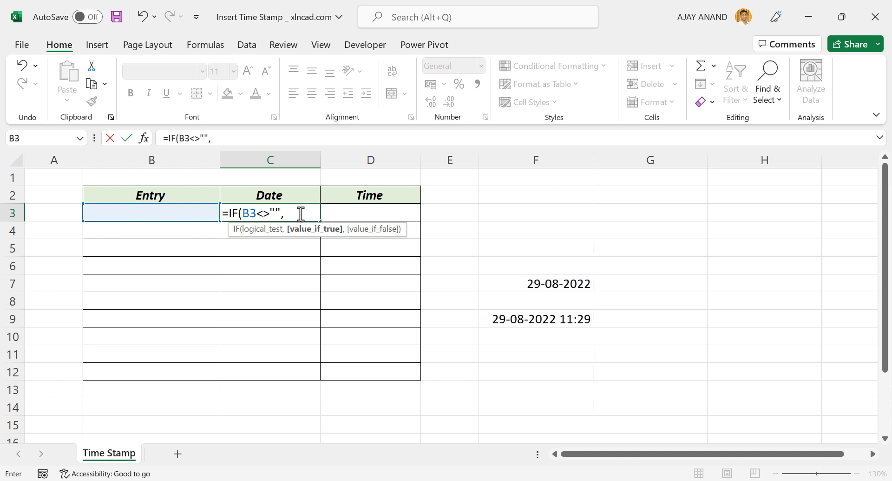
- Complete the date formula in cell C3 as =IF(B3<>"",IF(C3<>"",C3,TODAY()),"")
{"action": "type", "text": "IF("}
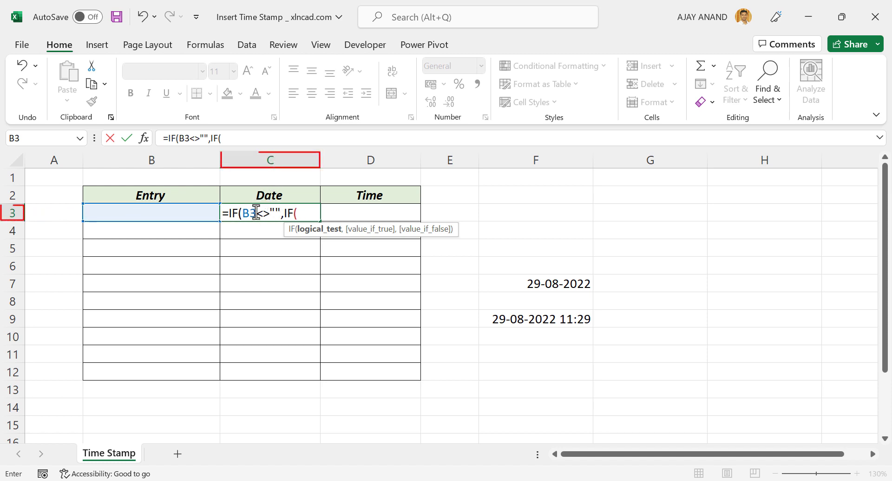
{"action": "type", "text": "C3"}
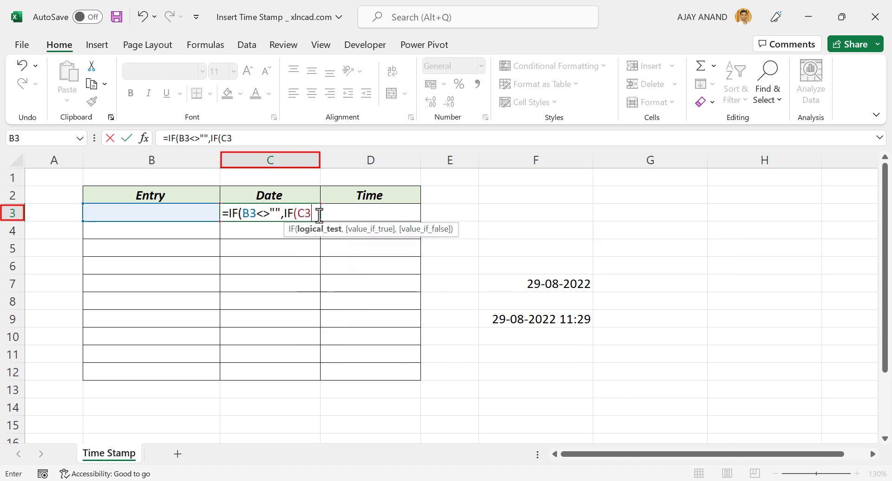
{"action": "type", "text": "<>\"\""}
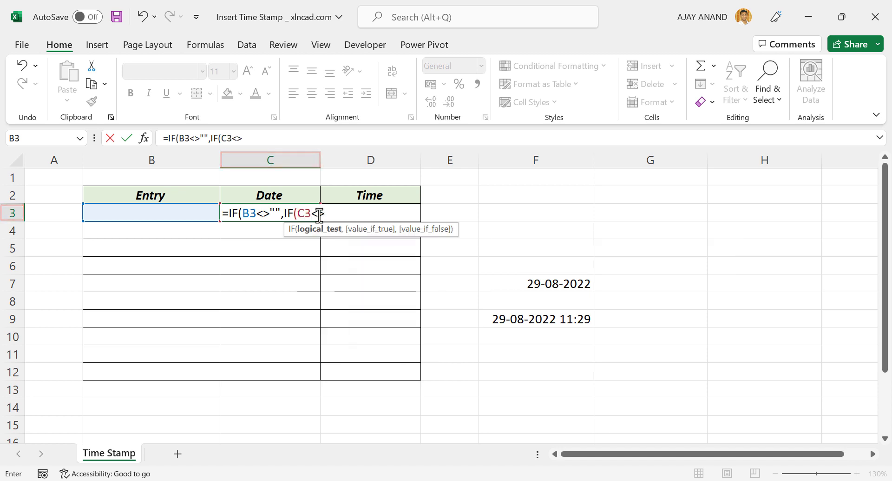
{"action": "type", "text": ","}
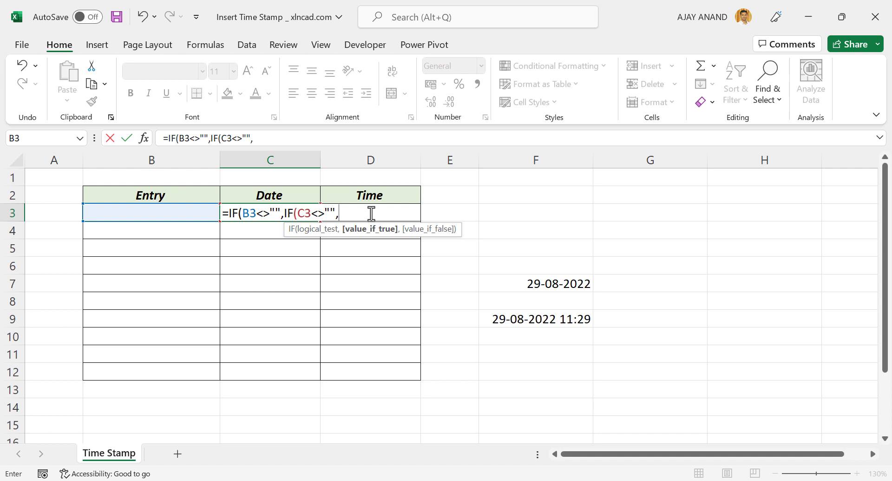
{"action": "type", "text": "C3,"}
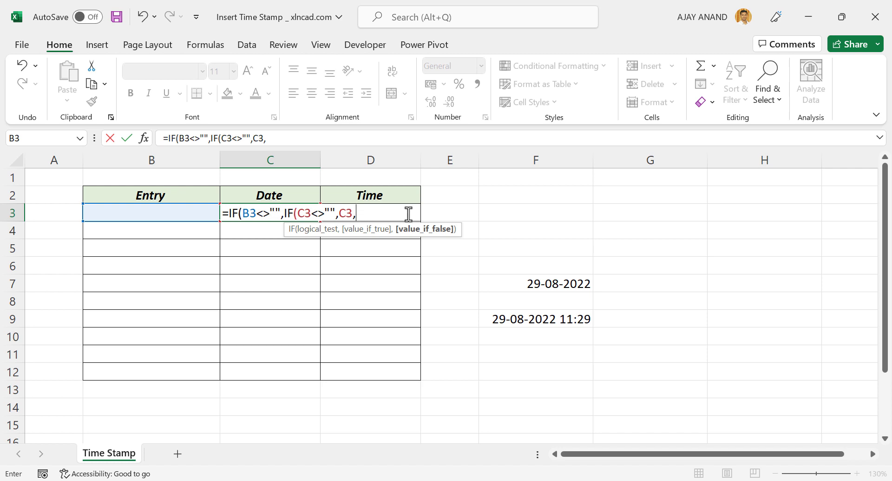
{"action": "type", "text": "T"}
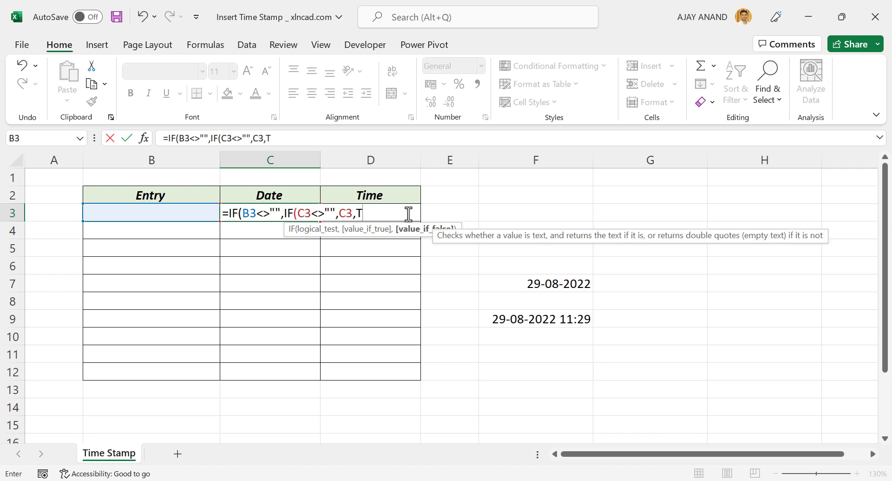
{"action": "type", "text": "ODAY("}
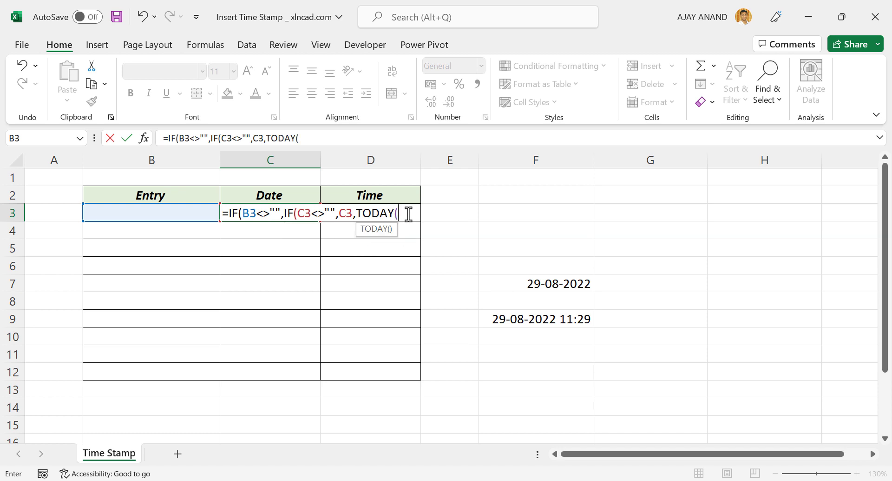
{"action": "type", "text": ")"}
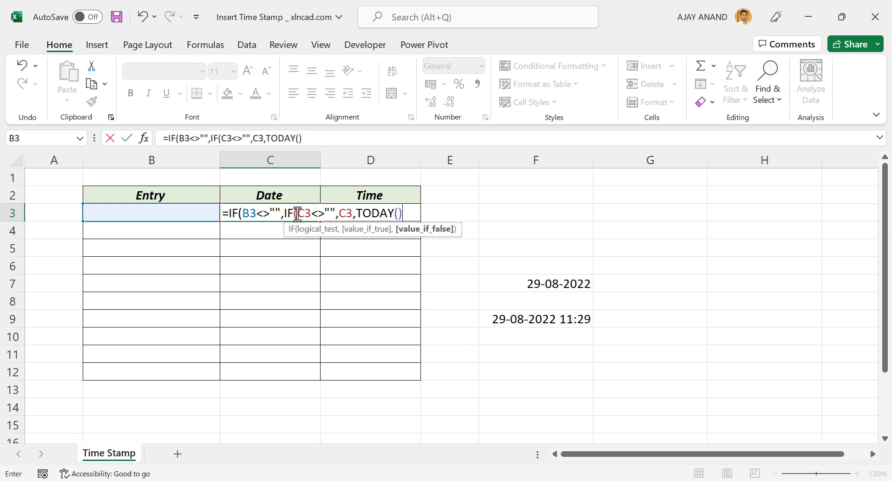
{"action": "type", "text": ")"}
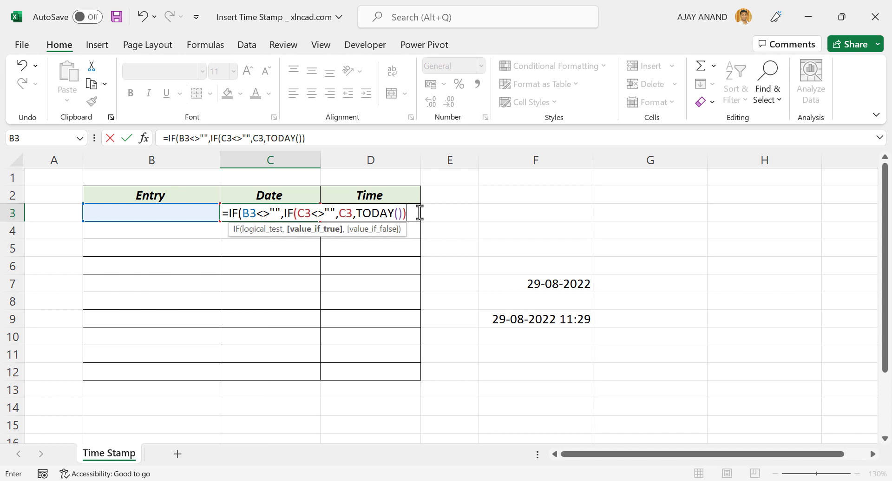
{"action": "type", "text": ","}
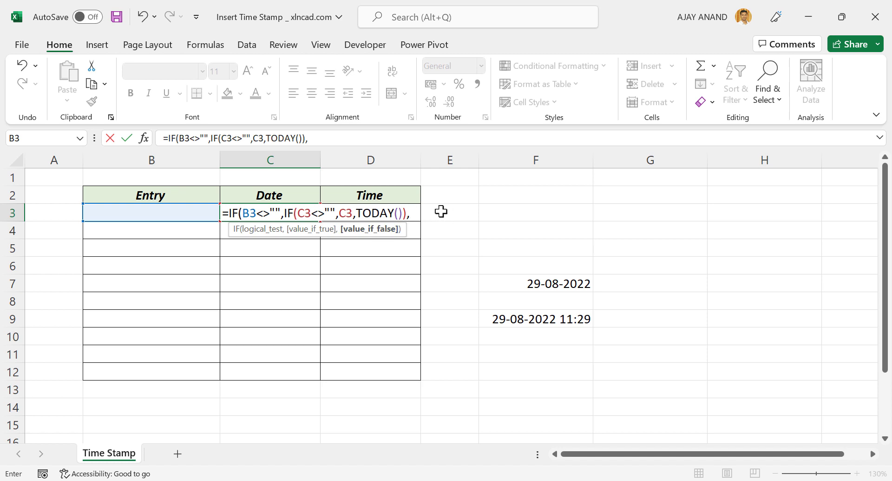
{"action": "type", "text": "\"\")"}
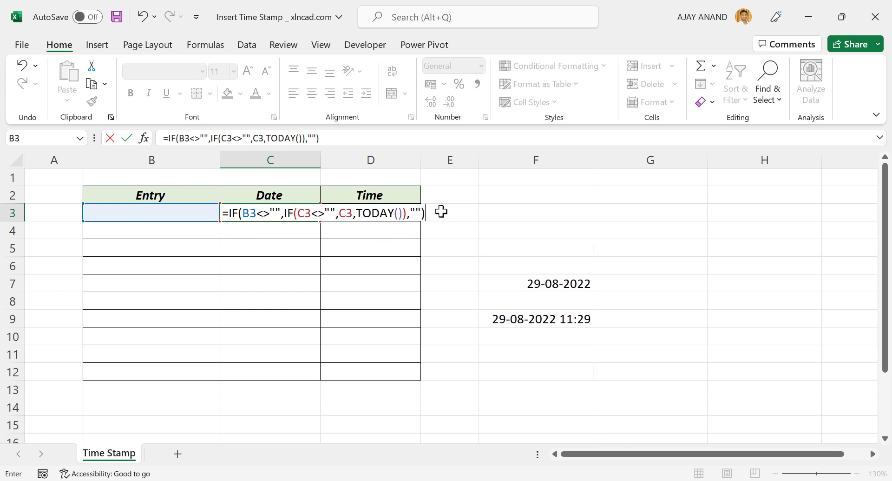
{"action": "key", "text": "Return"}
- Enter the test value Abc in cell B3 to trigger the date stamp
{"action": "left_click", "coordinate": [156, 214]}
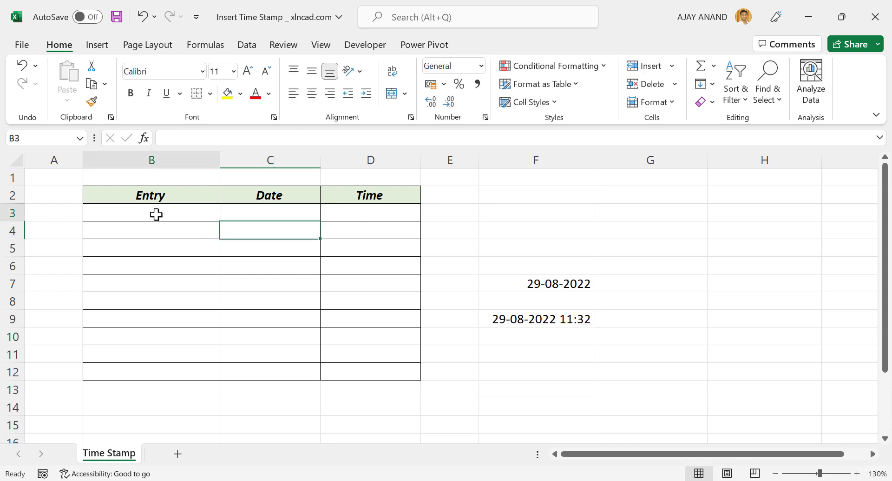
{"action": "type", "text": "Abc"}
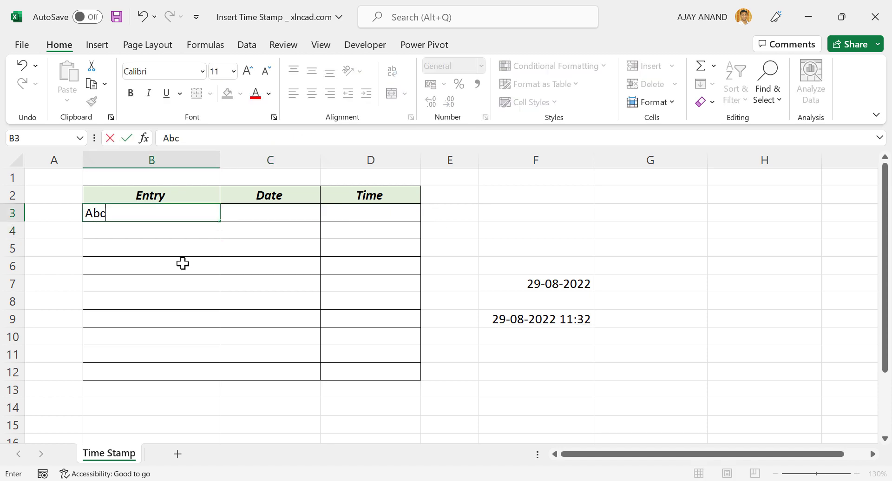
{"action": "key", "text": "Return"}
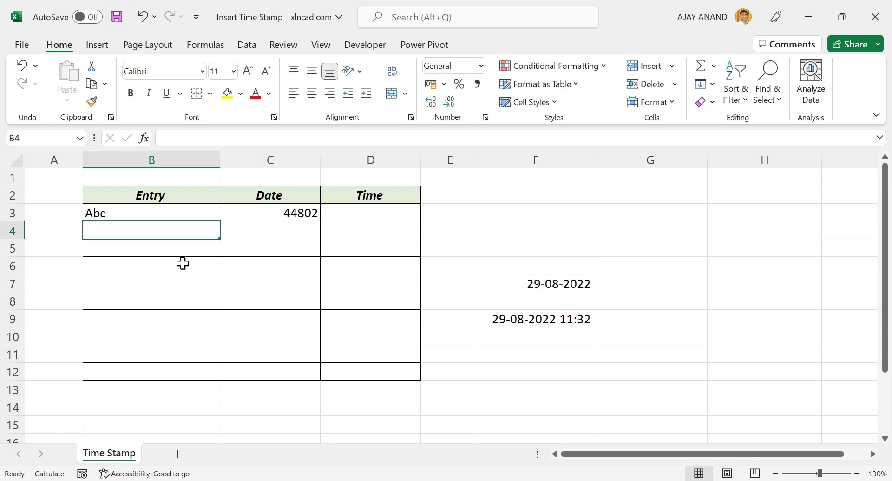
- Format cell C3 as a Date of type *14-03-2012 and fill its formula down through C12
{"action": "right_click", "coordinate": [276, 213]}
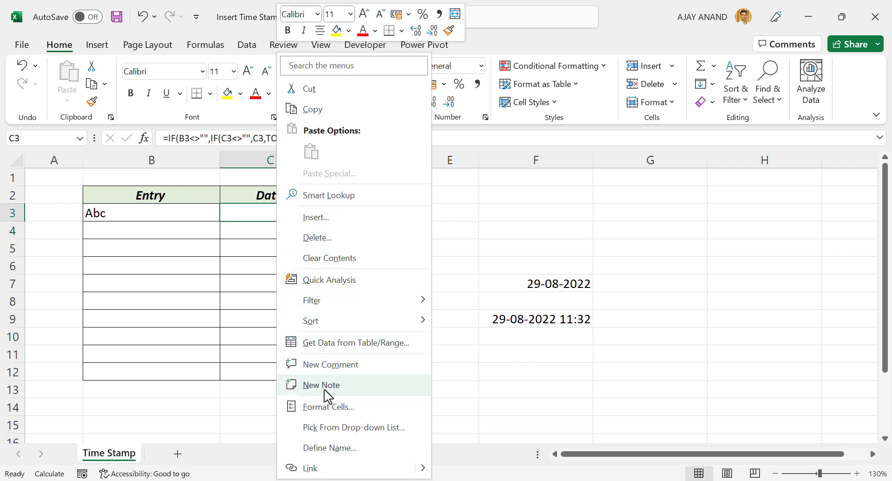
{"action": "left_click", "coordinate": [329, 407]}
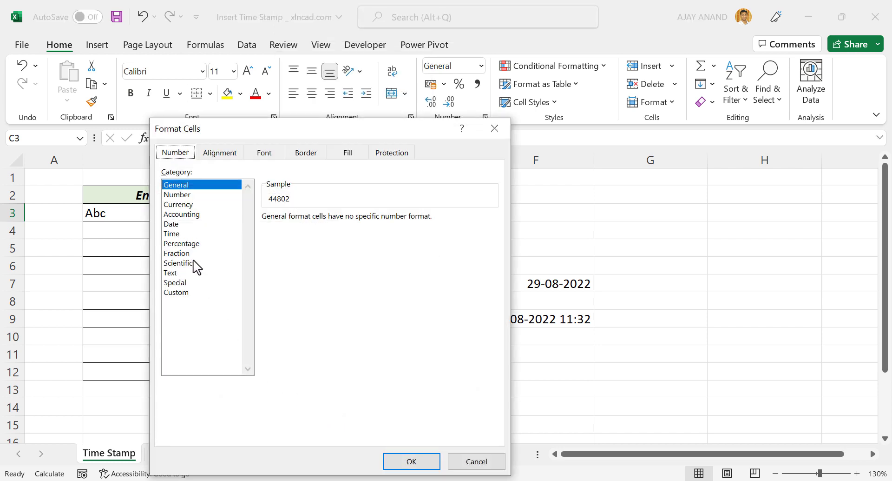
{"action": "left_click", "coordinate": [188, 225]}
{"action": "left_click_drag", "start_coordinate": [246, 137], "coordinate": [550, 98]}
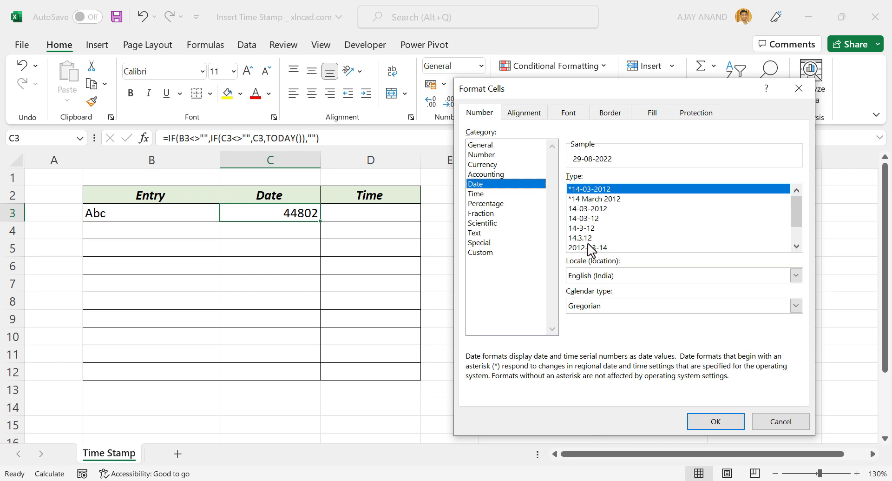
{"action": "mouse_move", "coordinate": [796, 208]}
{"action": "left_mouse_down"}
{"action": "mouse_move", "coordinate": [796, 223]}
{"action": "mouse_move", "coordinate": [796, 201]}
{"action": "left_mouse_up"}
{"action": "left_click", "coordinate": [711, 420]}
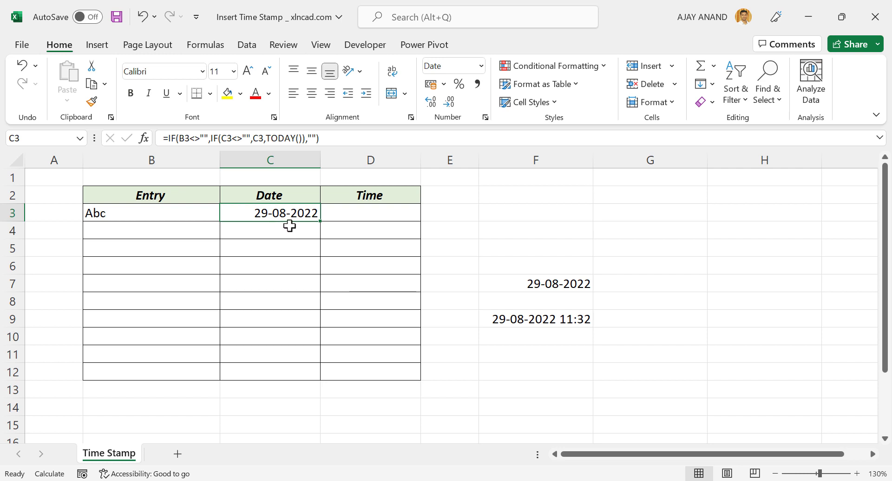
{"action": "left_click_drag", "start_coordinate": [320, 223], "coordinate": [325, 380]}
- Test the date stamps by entering Test in cell B6 and 123 in cell B9
{"action": "left_click", "coordinate": [163, 265]}
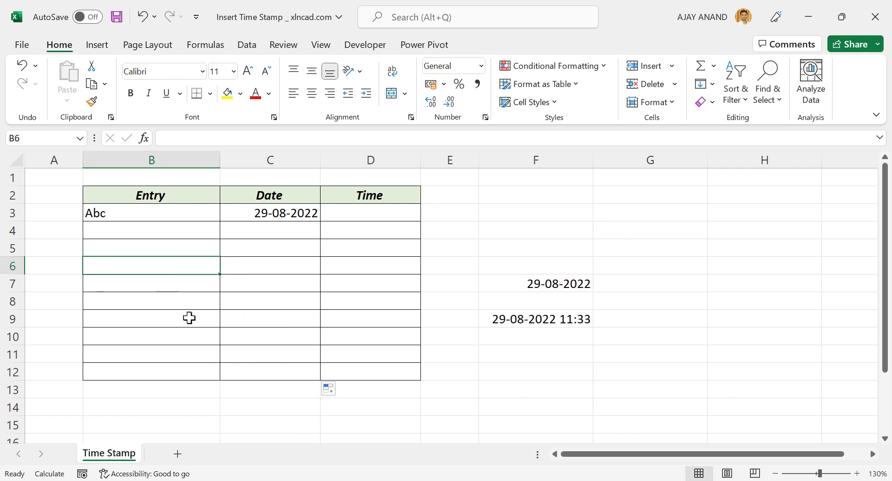
{"action": "type", "text": "Test"}
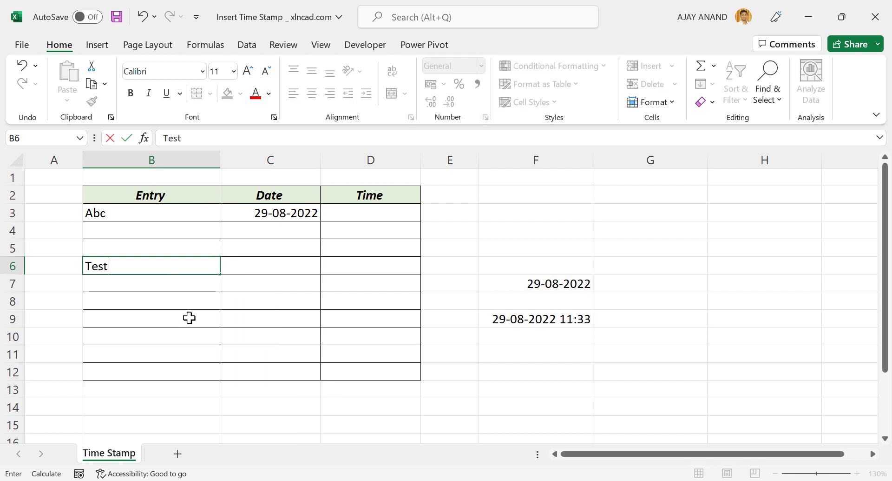
{"action": "key", "text": "Return"}
{"action": "left_click", "coordinate": [156, 321]}
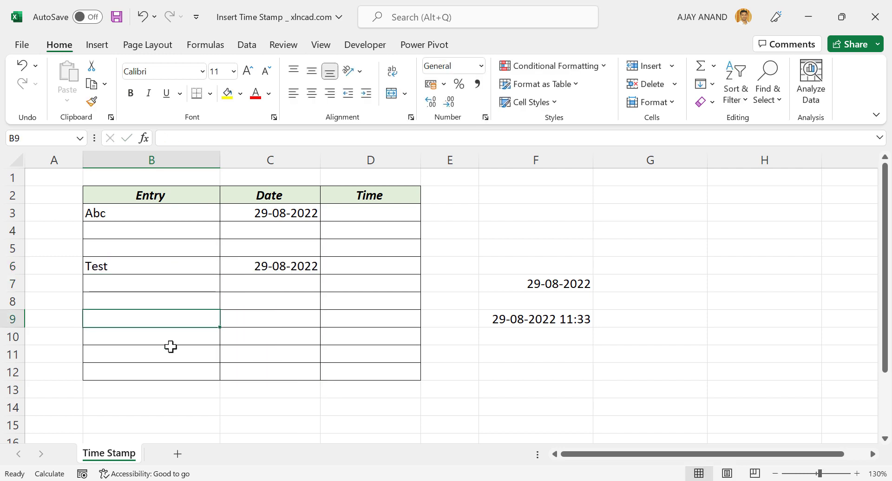
{"action": "type", "text": "123"}
{"action": "key", "text": "Return"}
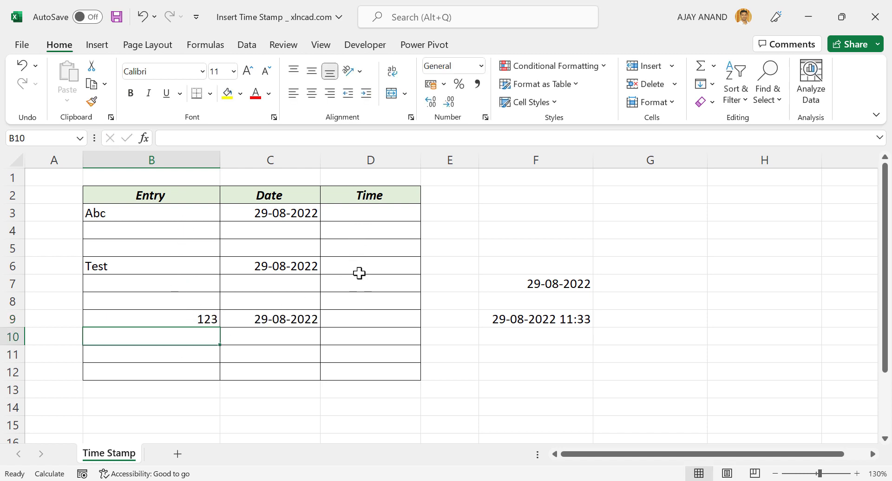
- Clear the test entries from cells B3:B10 in the Entry column
{"action": "left_click_drag", "start_coordinate": [160, 217], "coordinate": [177, 337]}
{"action": "key", "text": "Delete"}
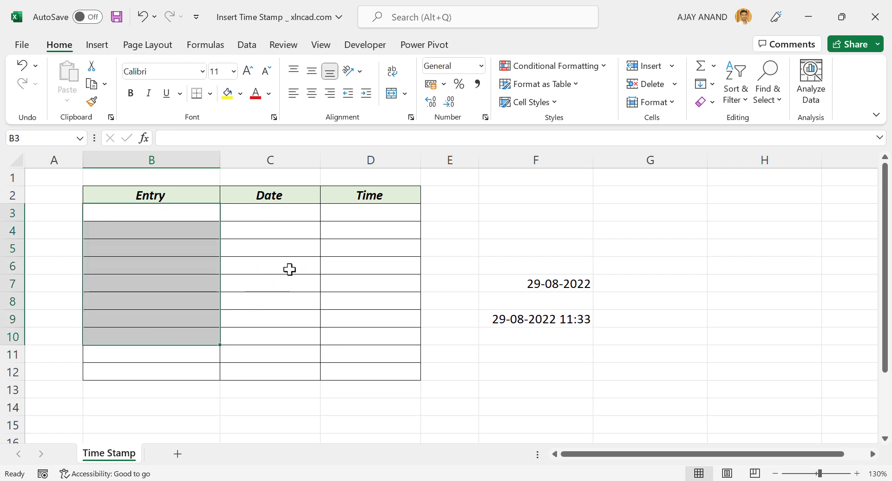
- Begin an IF formula in cell D3 that tests whether B3 is not empty: =IF(B3<>"",
{"action": "left_click", "coordinate": [340, 213]}
{"action": "type", "text": "="}
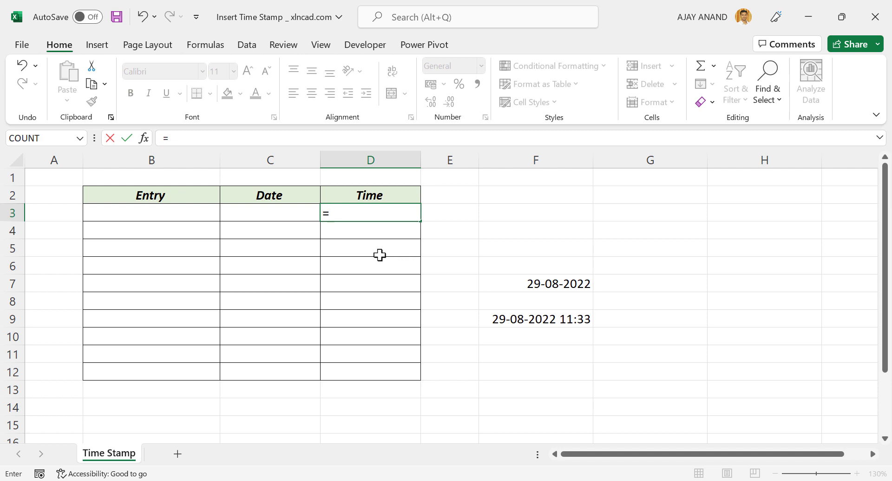
{"action": "type", "text": "IF("}
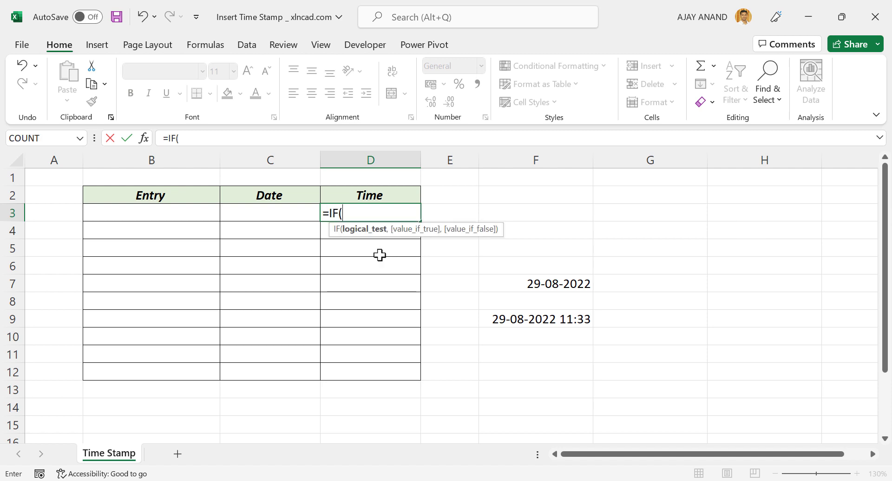
{"action": "left_click", "coordinate": [149, 213]}
{"action": "type", "text": "<>"}
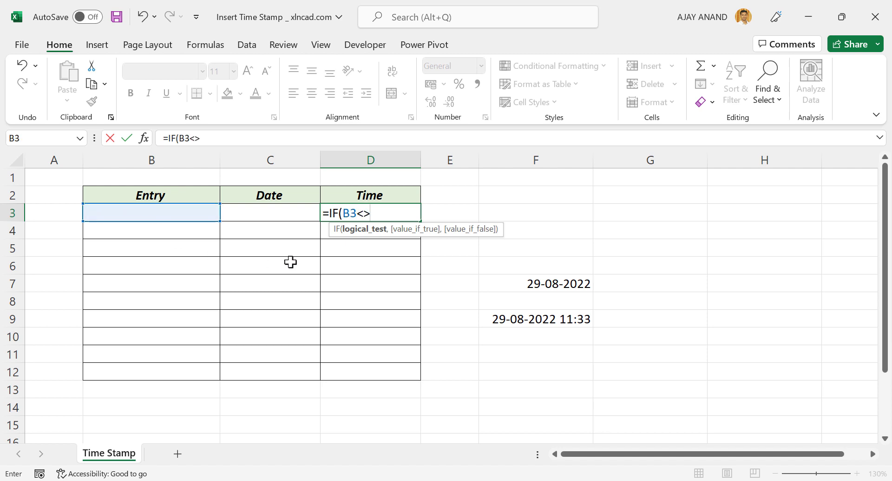
{"action": "type", "text": "\"\","}
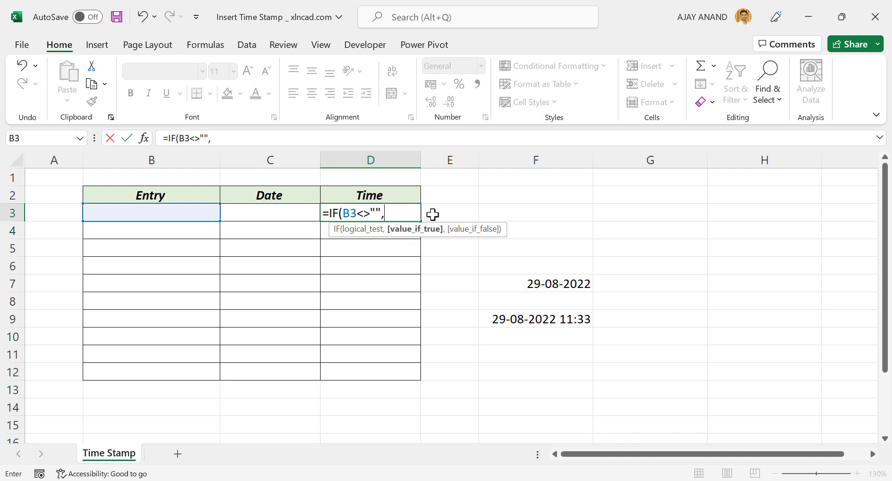
- Complete the time formula in cell D3 as =IF(B3<>"",IF(D3<>"",D3,NOW()),"")
{"action": "type", "text": "IF("}
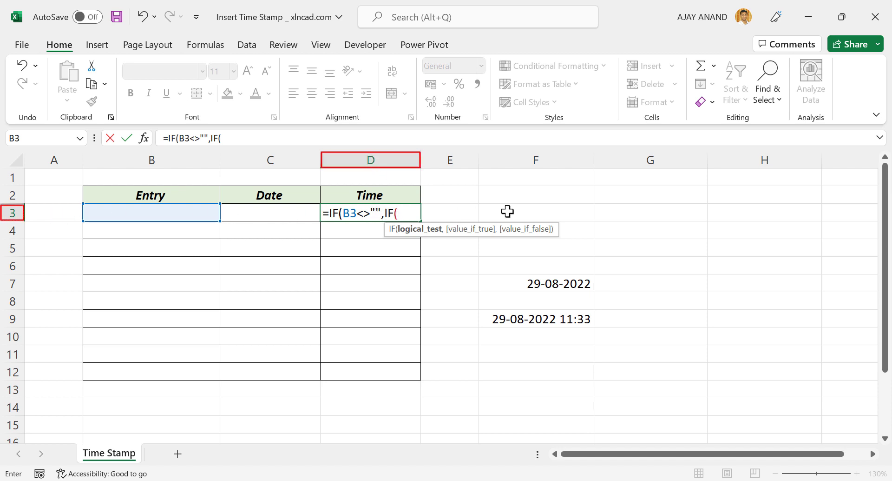
{"action": "type", "text": "D3<>\"\""}
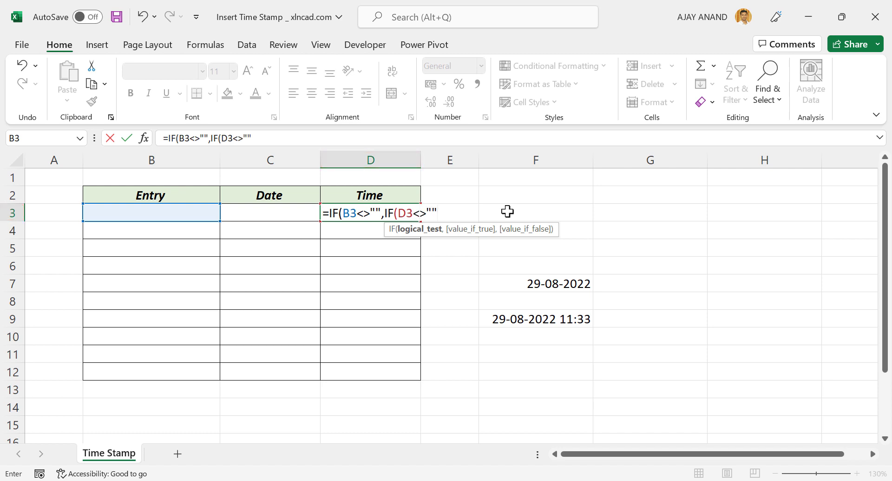
{"action": "type", "text": ","}
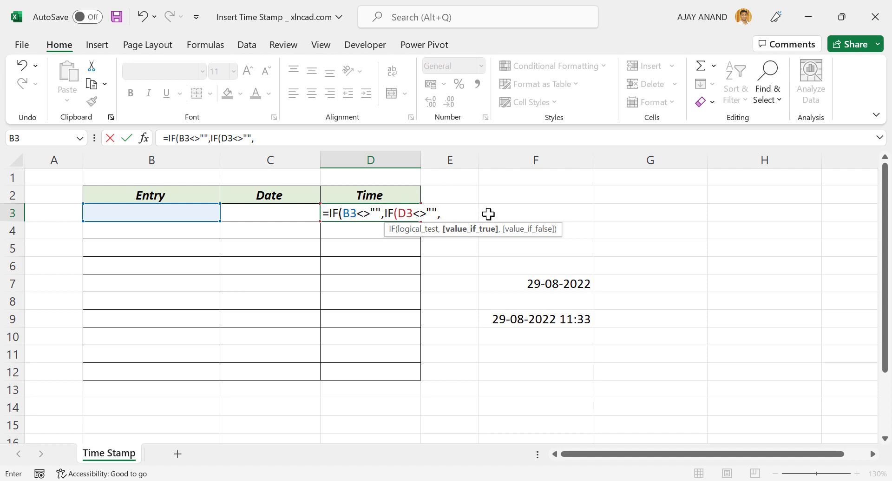
{"action": "type", "text": "D3,"}
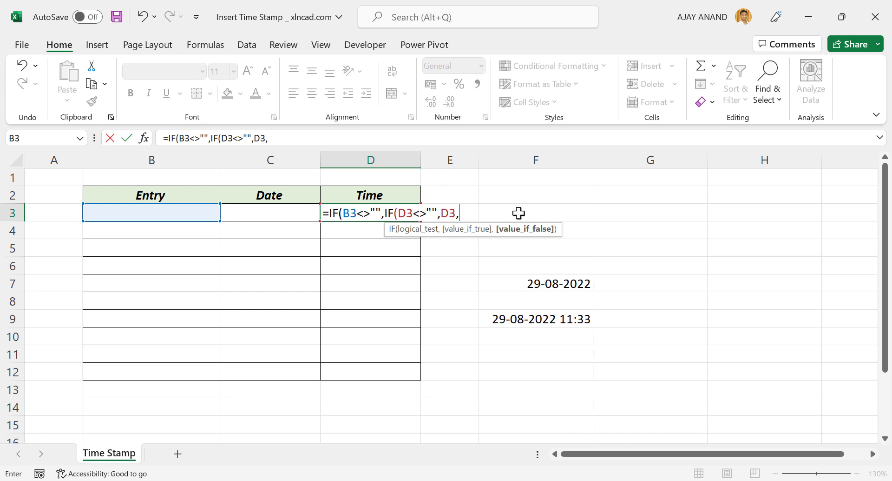
{"action": "type", "text": "NOW("}
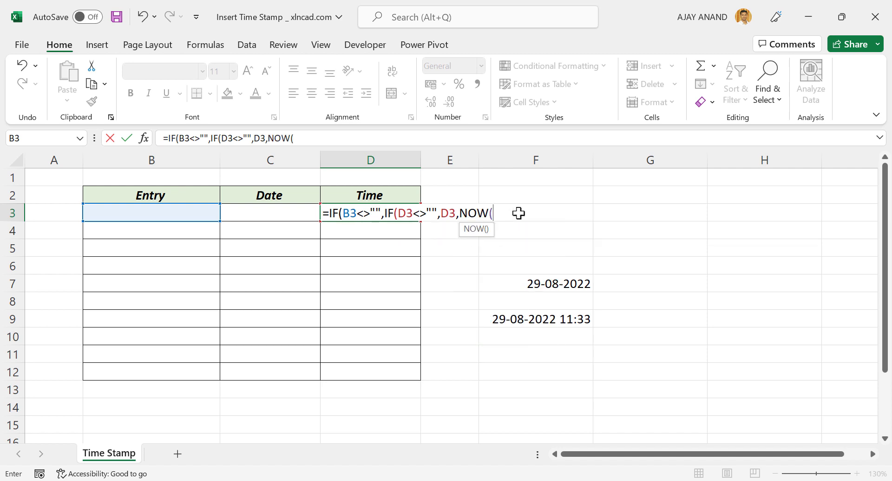
{"action": "type", "text": "))"}
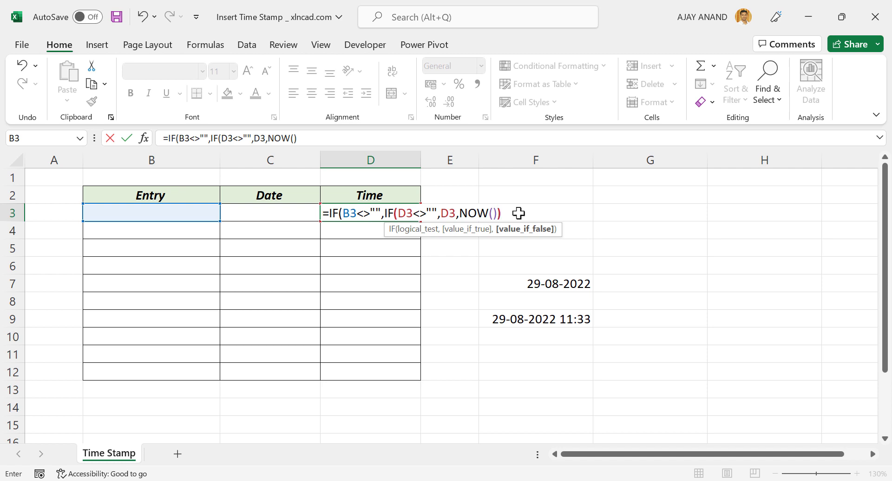
{"action": "type", "text": ","}
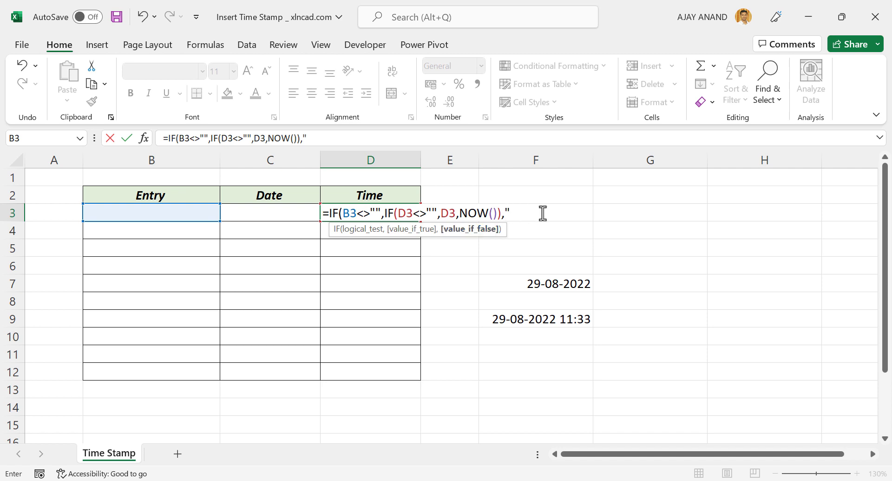
{"action": "type", "text": ")"}
{"action": "key", "text": "Return"}
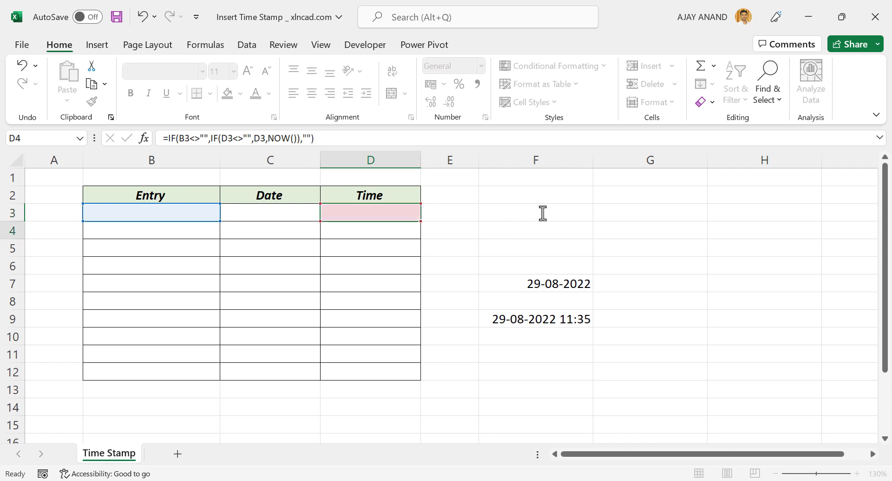
- Enter Test in cell B3 to trigger the date and time formulas in that row
{"action": "left_click", "coordinate": [170, 218]}
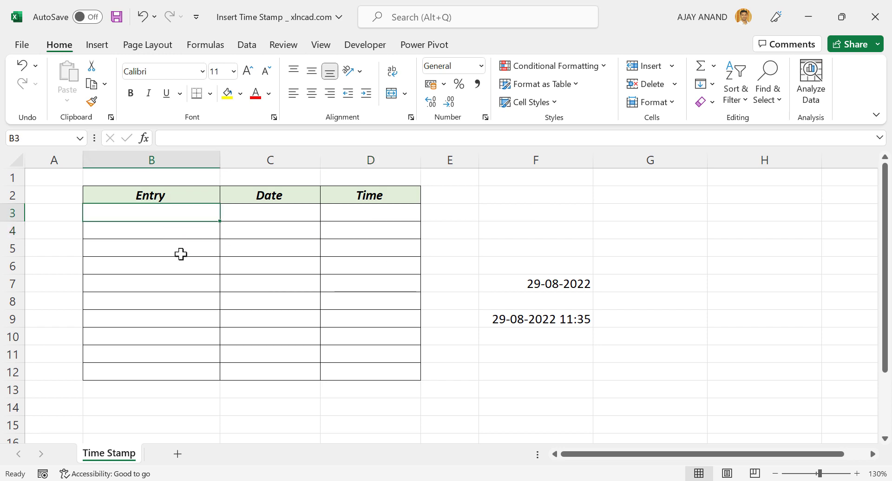
{"action": "type", "text": "Test"}
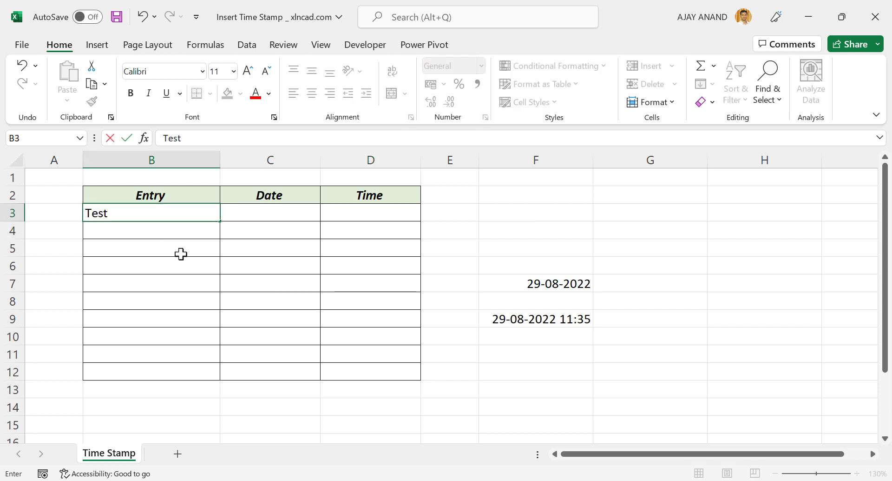
{"action": "key", "text": "Return"}
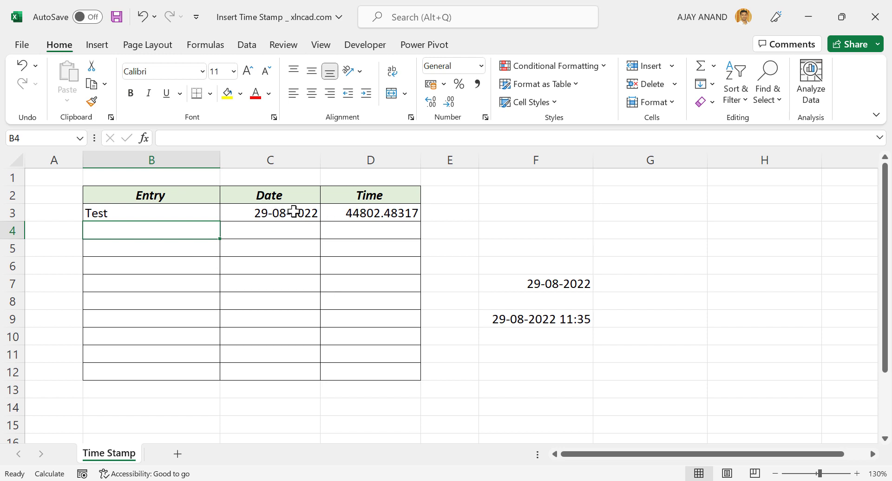
- Format cell D3 with the 01:30:55 PM time type and fill its formula down through D12
{"action": "right_click", "coordinate": [348, 212]}
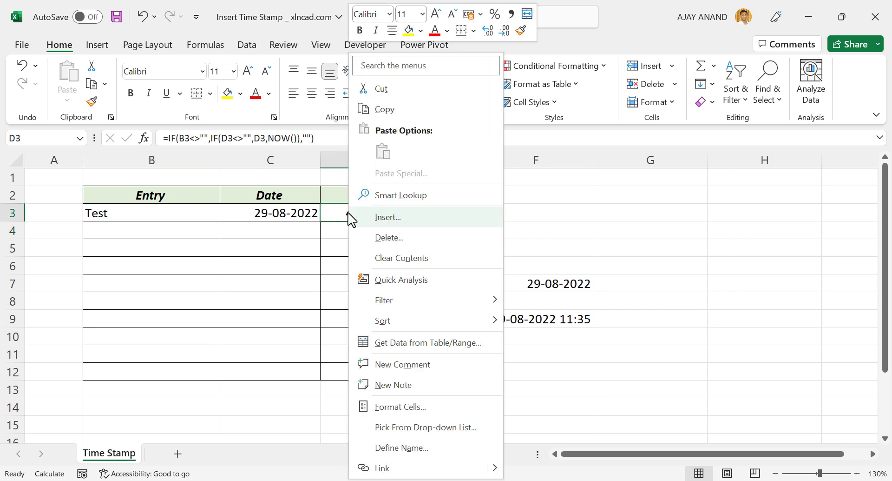
{"action": "left_click", "coordinate": [424, 407]}
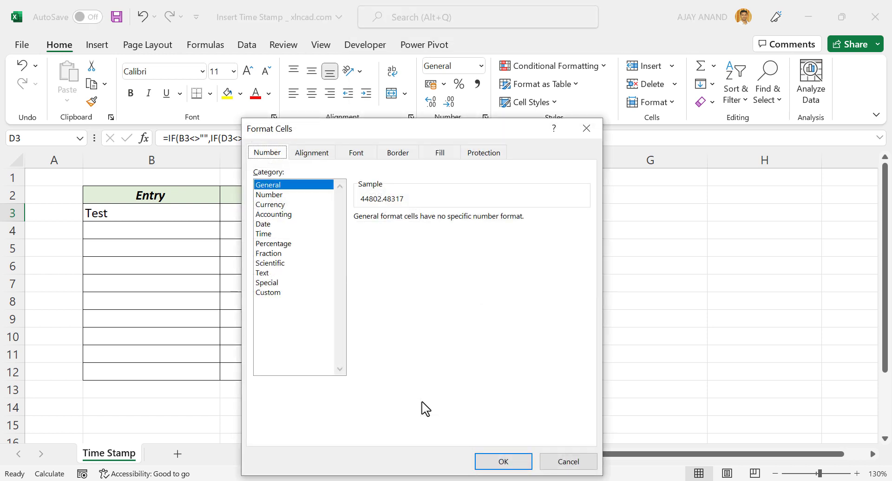
{"action": "left_click_drag", "start_coordinate": [364, 135], "coordinate": [576, 86]}
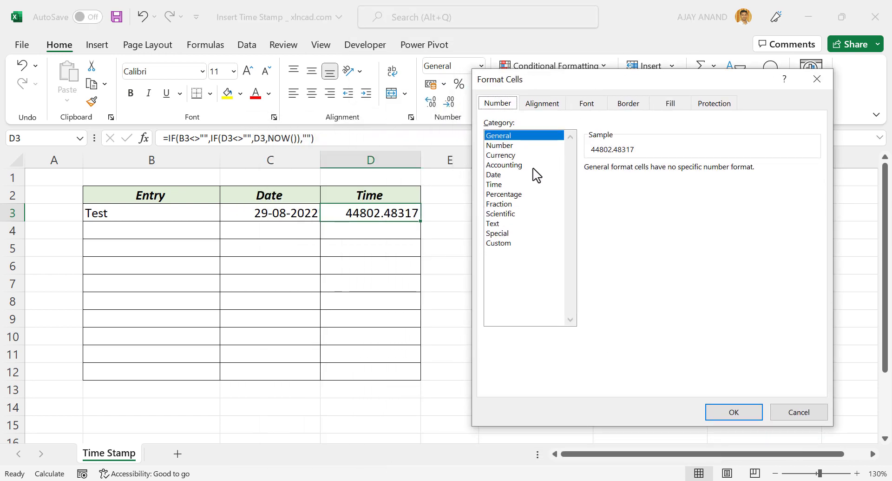
{"action": "left_click", "coordinate": [515, 185]}
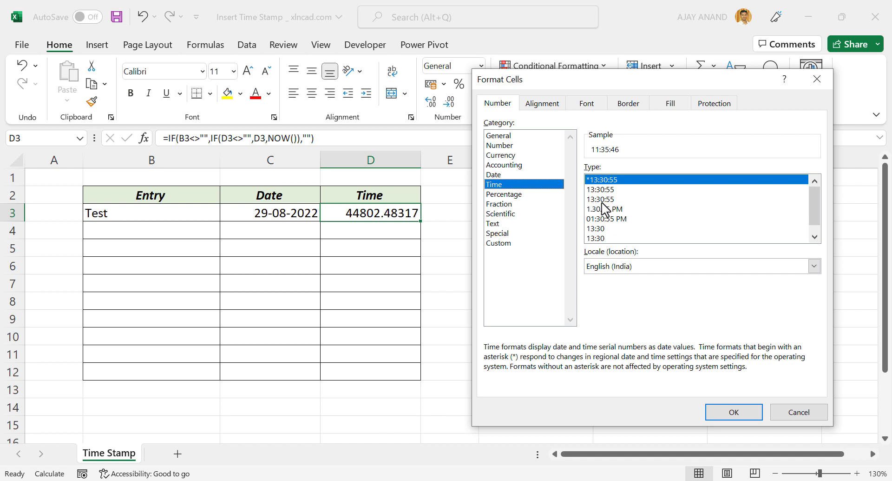
{"action": "left_click", "coordinate": [604, 220]}
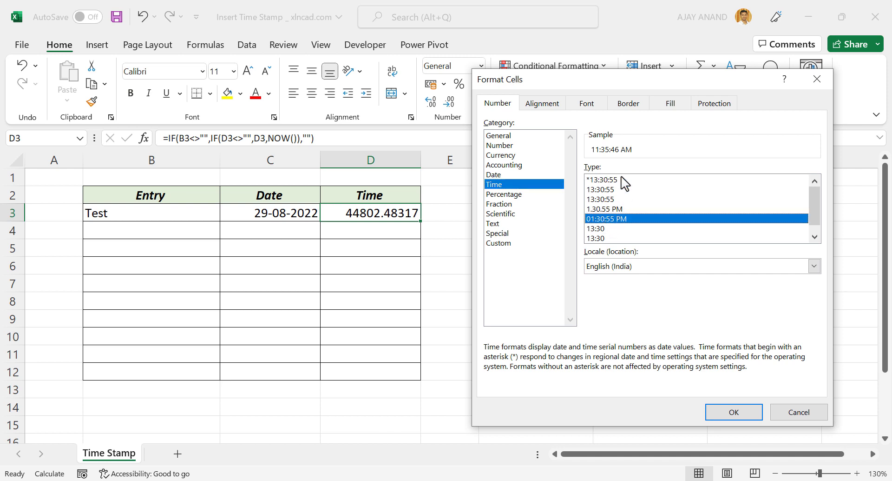
{"action": "left_click", "coordinate": [725, 412]}
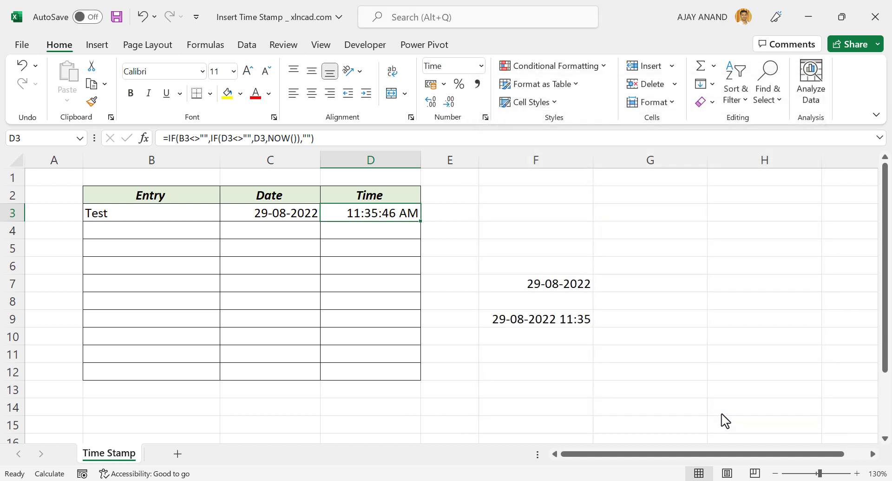
{"action": "left_click_drag", "start_coordinate": [420, 221], "coordinate": [425, 375]}
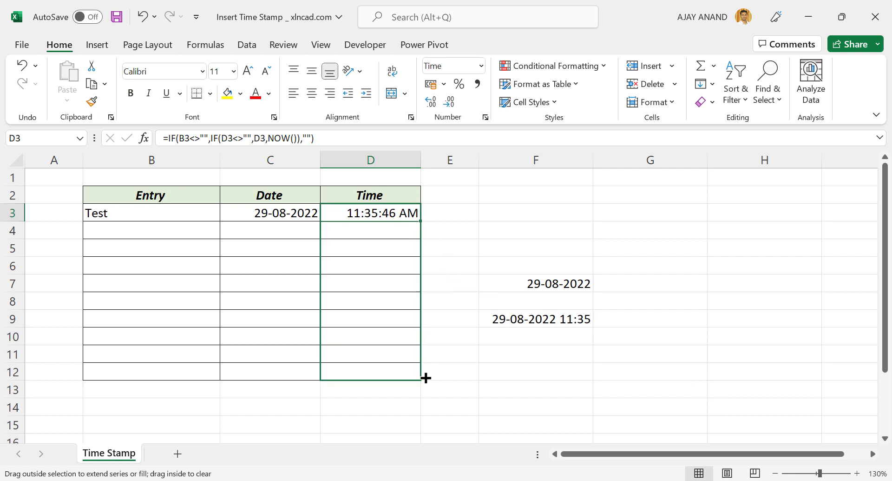
- Test the filled time stamp formulas by entering Abc in cell B5
{"action": "left_click", "coordinate": [156, 254]}
{"action": "type", "text": "Ab"}
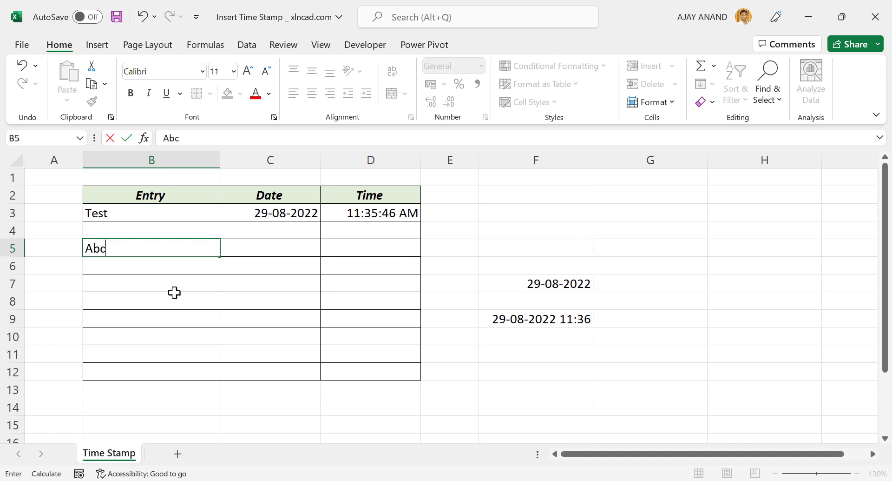
{"action": "type", "text": "c"}
{"action": "key", "text": "Return"}
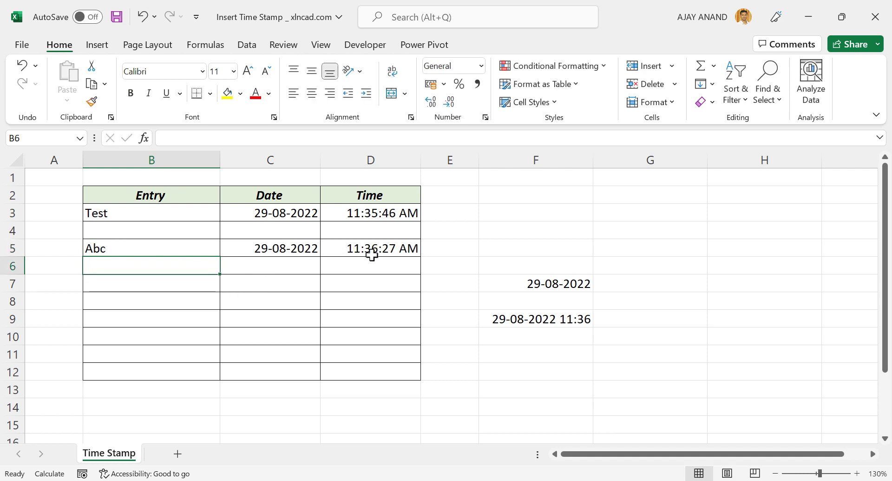
- Add further test entries to the Entry column: 123 in cell B8 and Test123 in cell B11
{"action": "left_click", "coordinate": [158, 305]}
{"action": "type", "text": "12"}
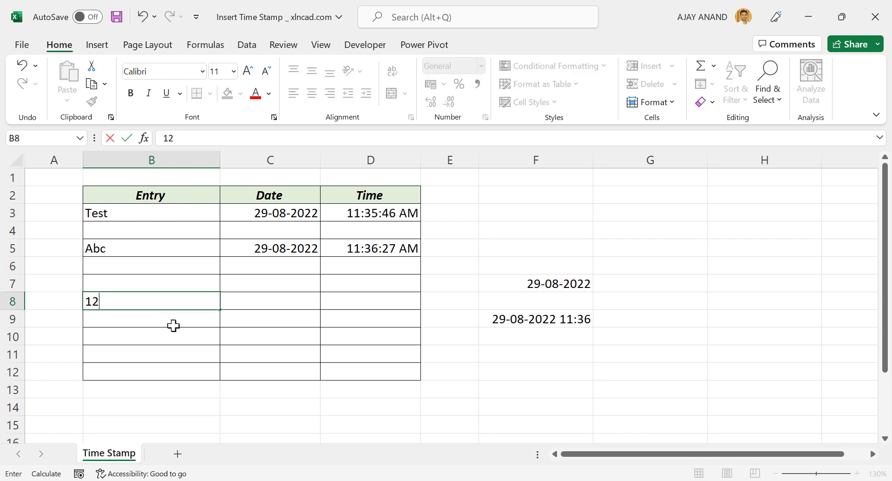
{"action": "type", "text": "3"}
{"action": "key", "text": "Return"}
{"action": "key", "text": "Return"}
{"action": "key", "text": "Return"}
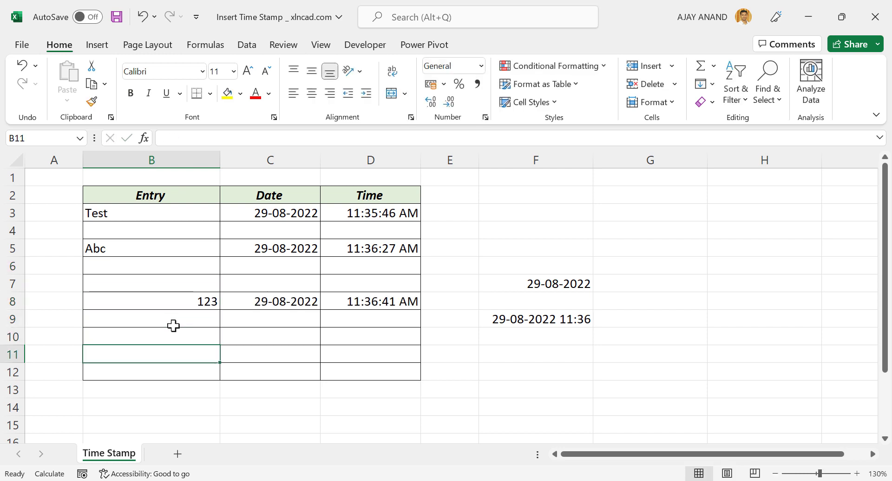
{"action": "type", "text": "Test123"}
{"action": "key", "text": "Return"}
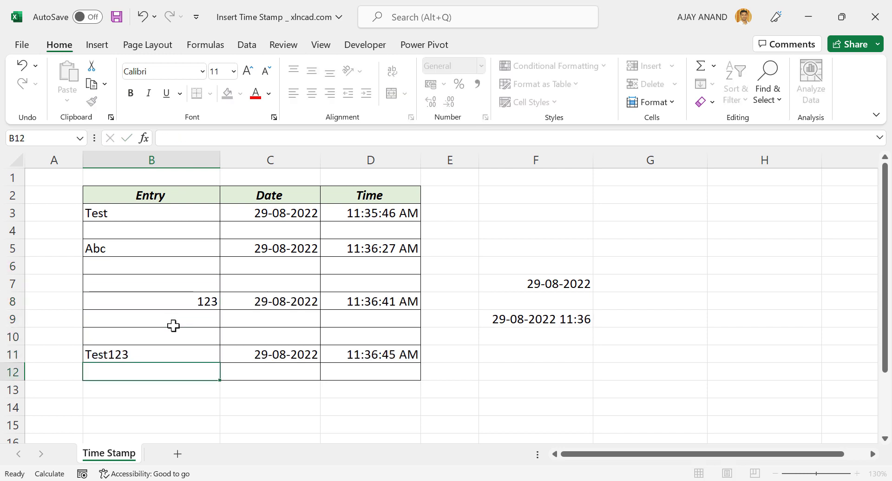